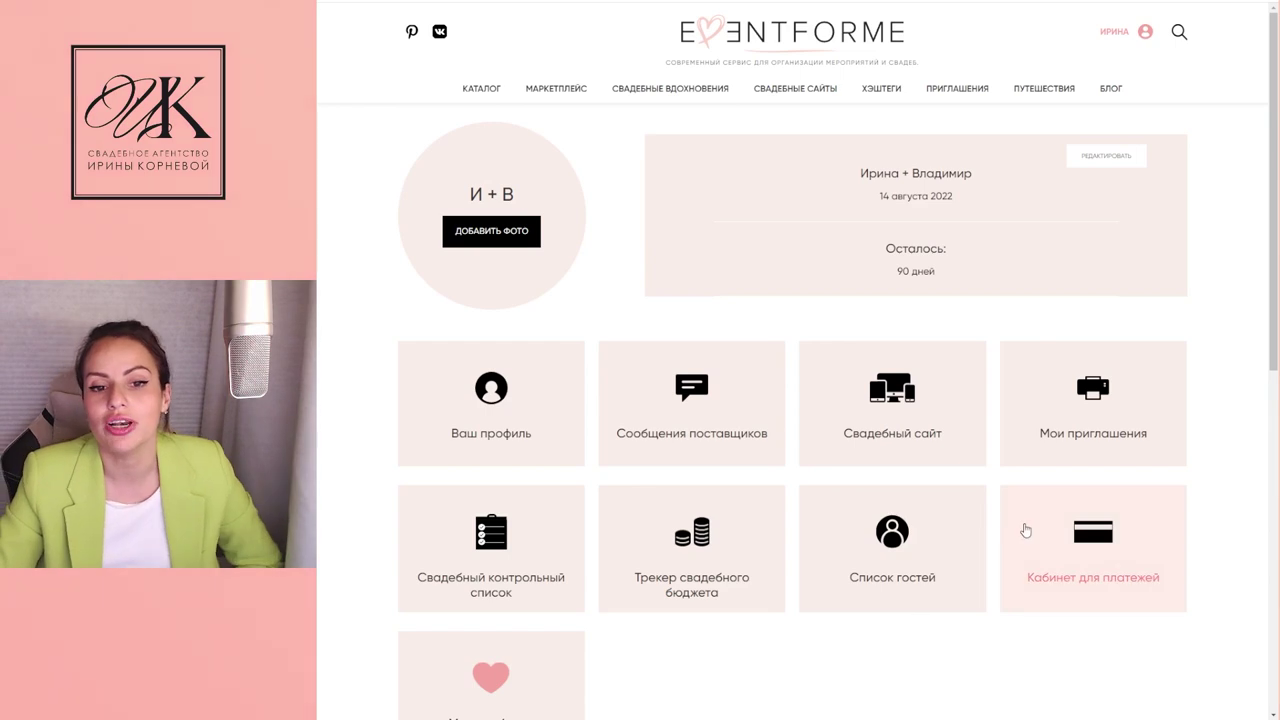
Step: Open the wedding guest list (7 invited, 1 accepted, 0 declined), dismissing the Добавить событие form
click(891, 535)
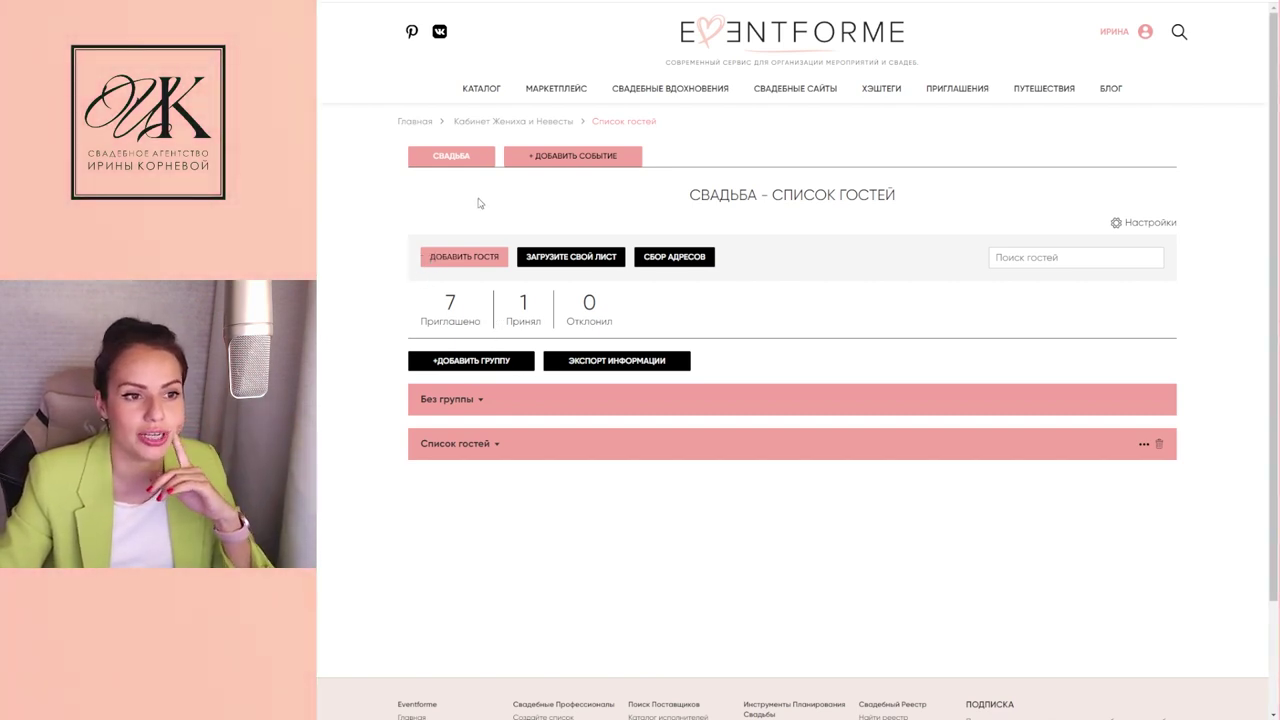
click(546, 157)
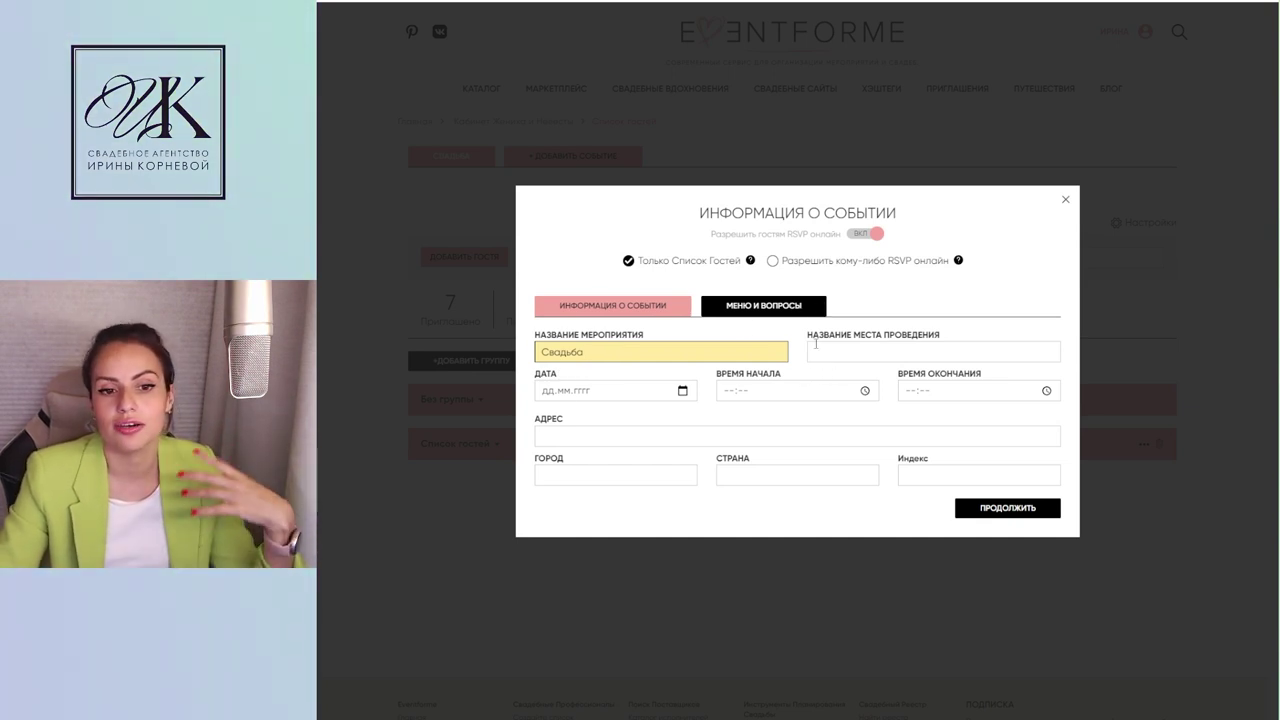
click(1066, 199)
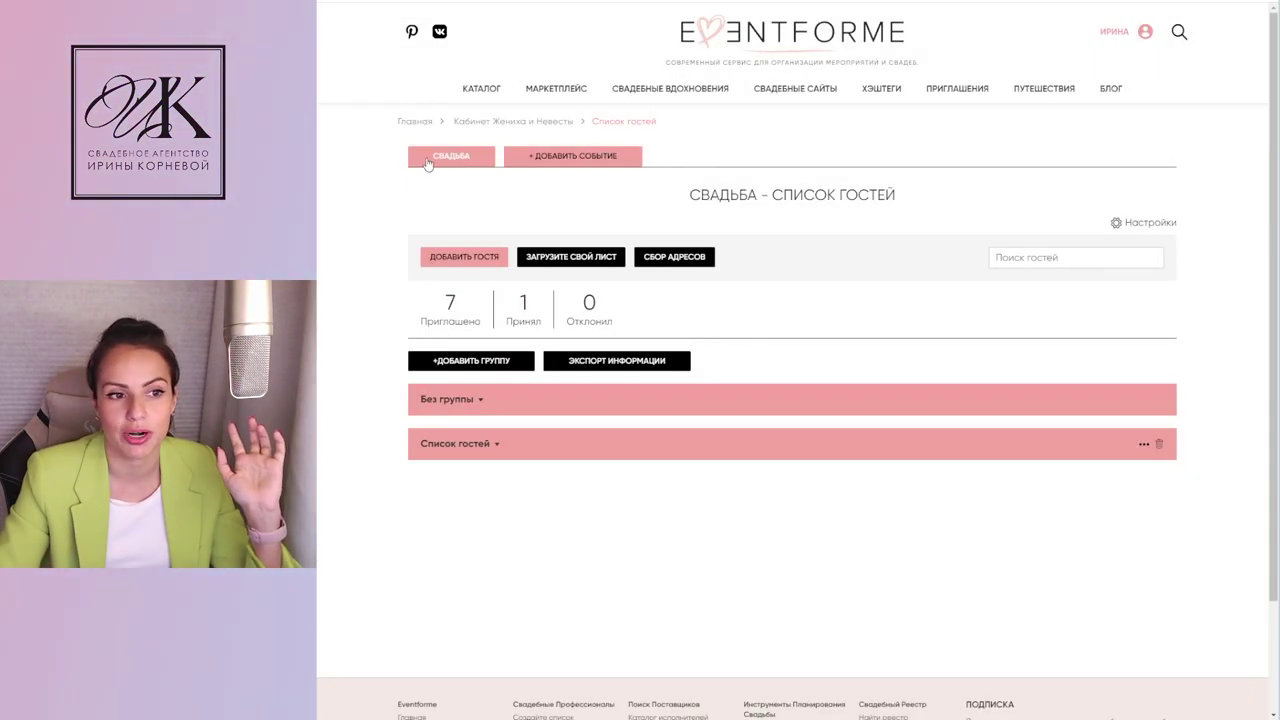
click(1116, 222)
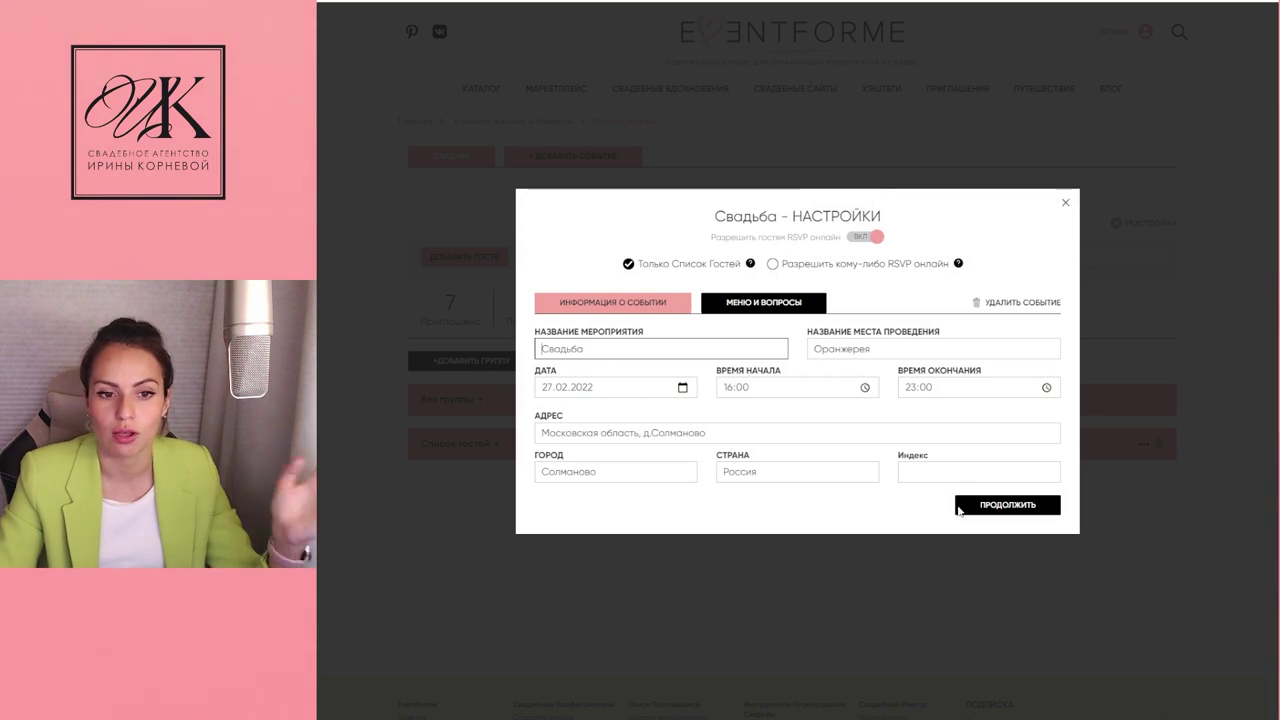
click(770, 300)
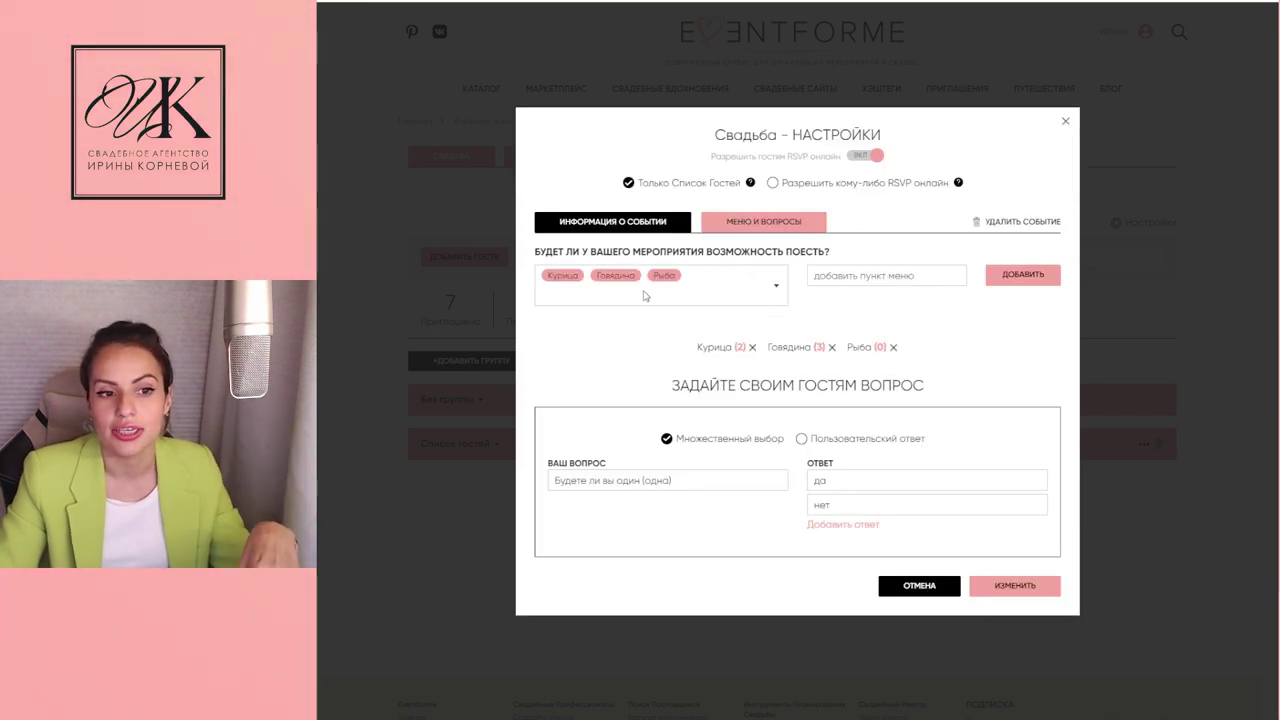
click(776, 287)
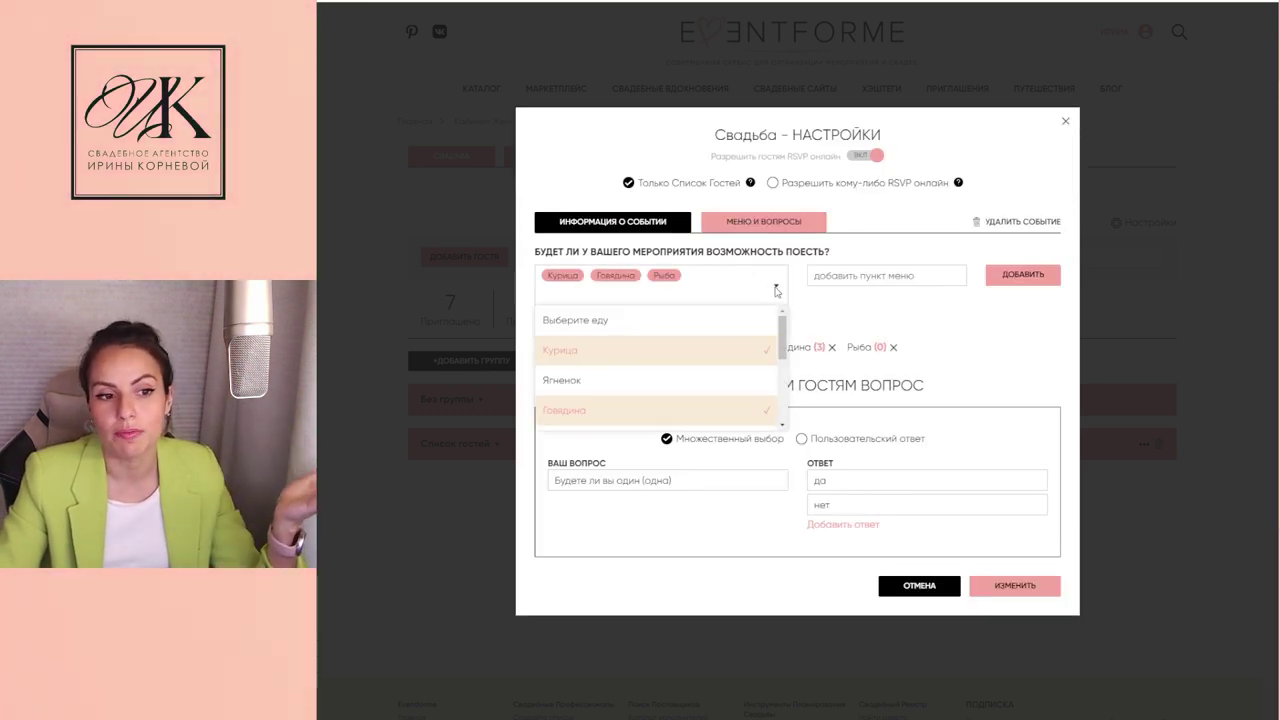
click(776, 289)
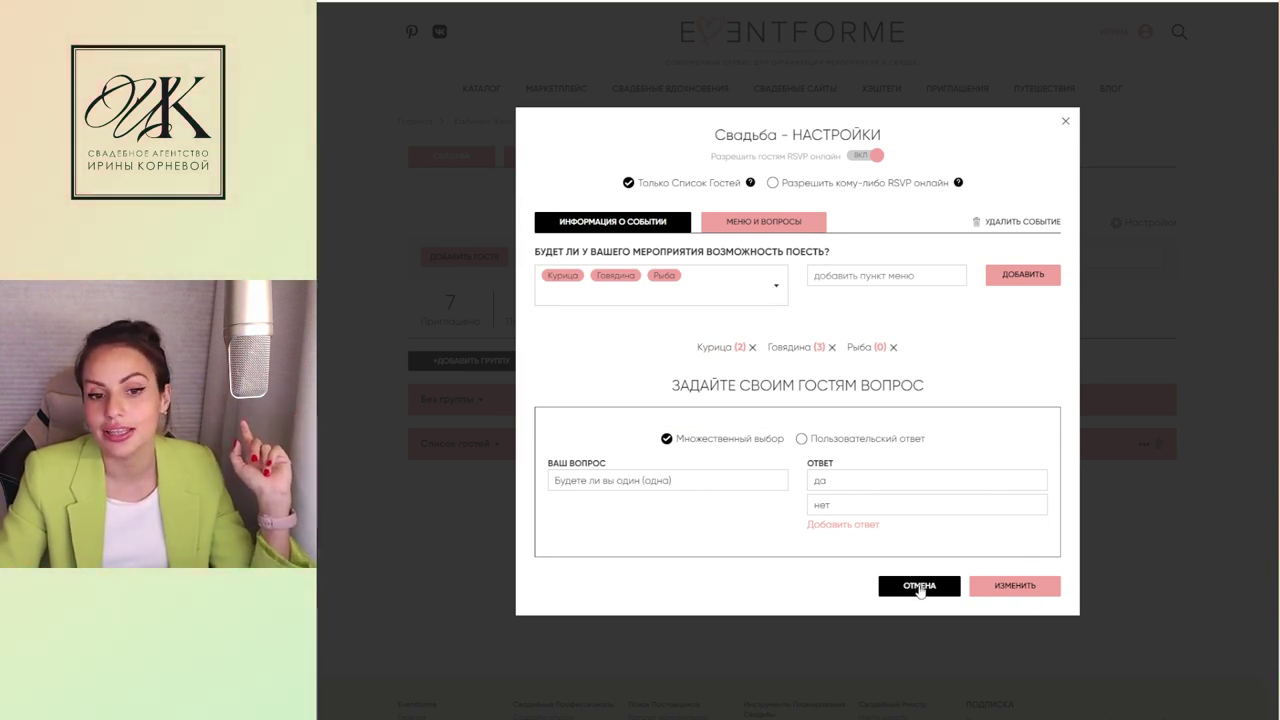
click(1065, 122)
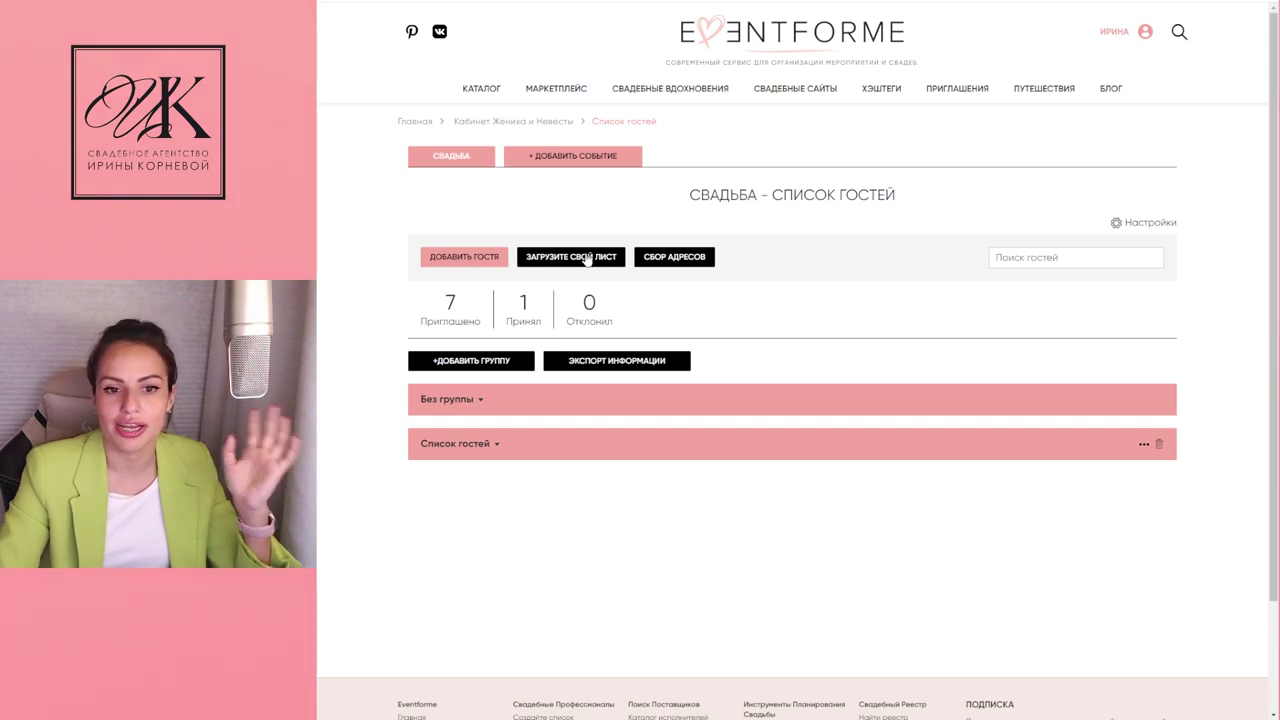
Step: Start a new guest entry and enter the guest's first and last name
click(462, 258)
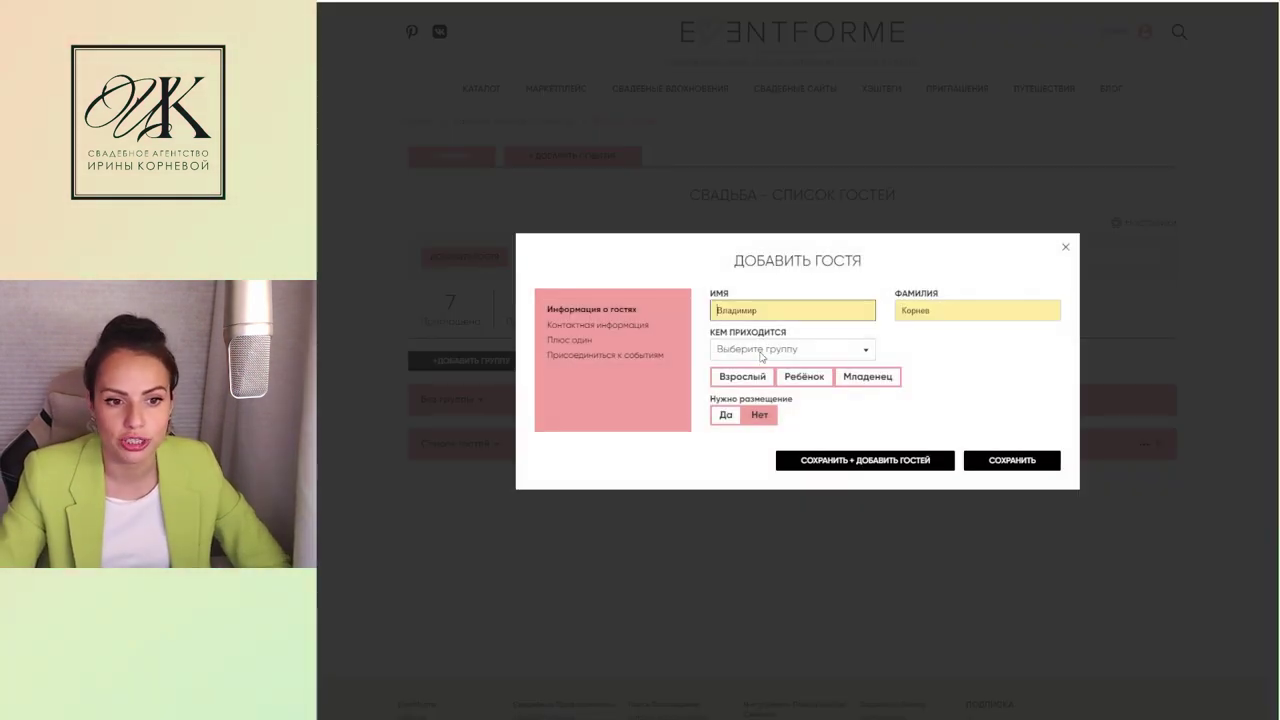
click(739, 313)
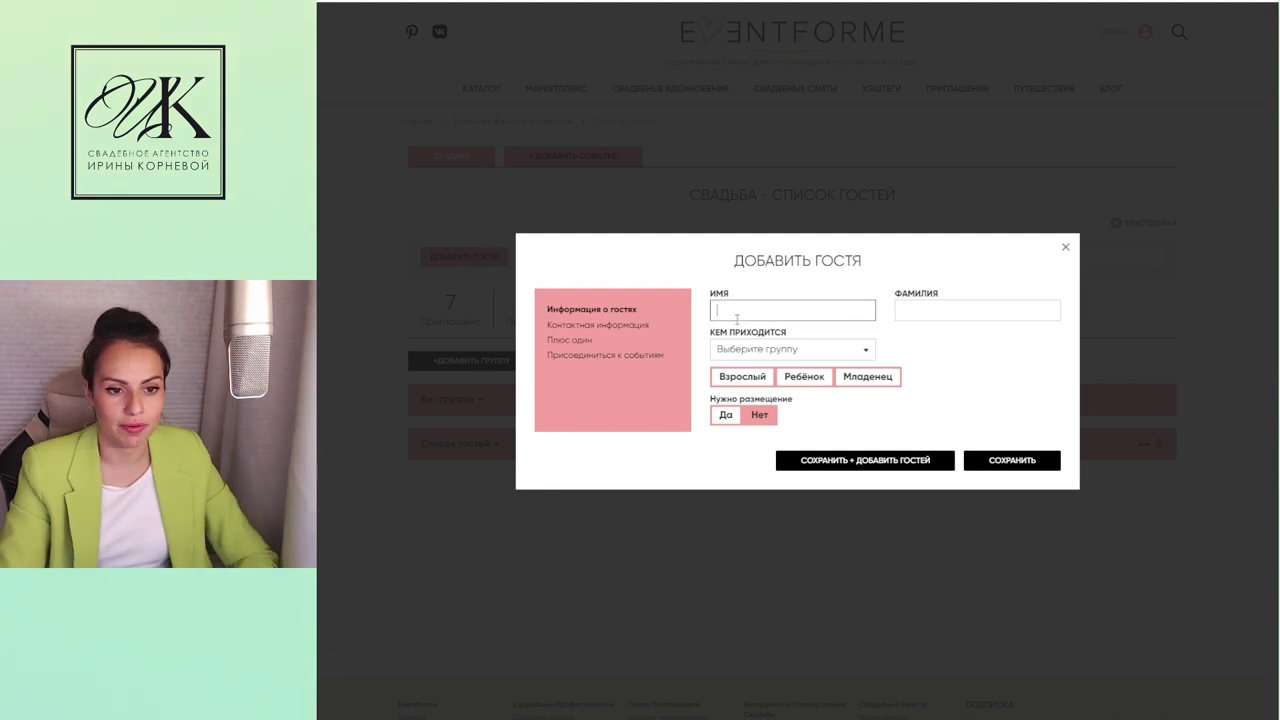
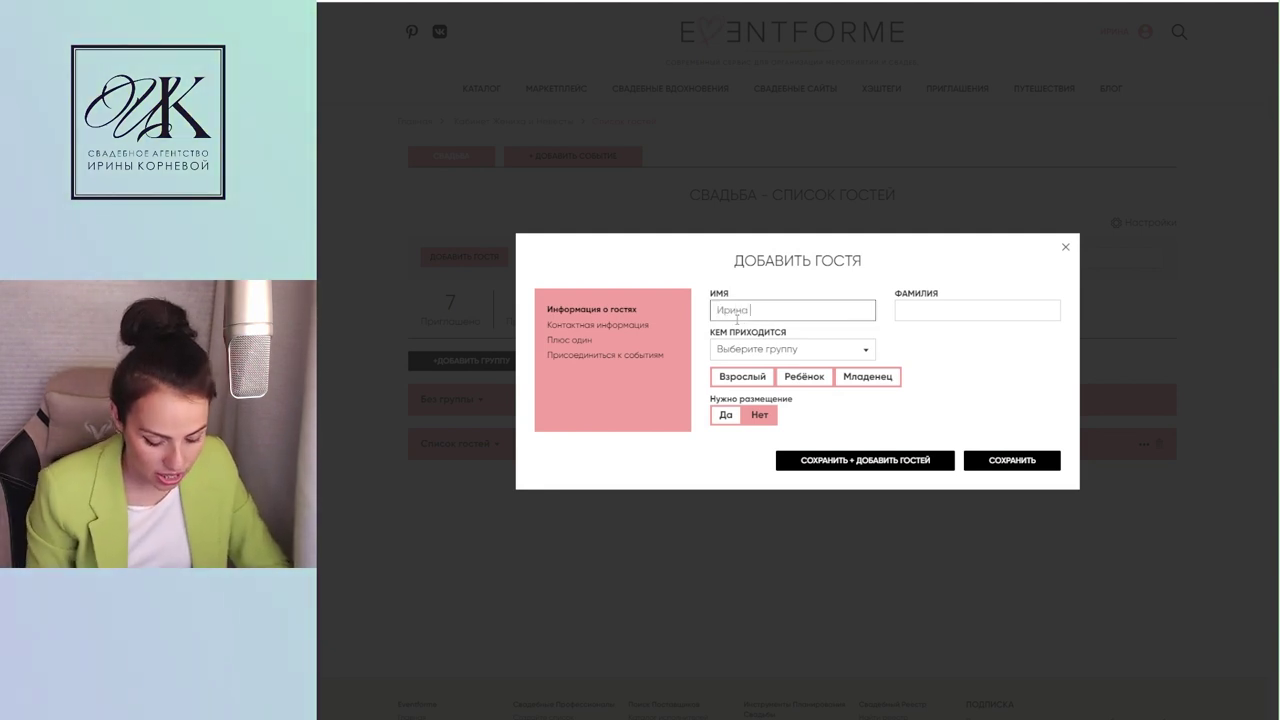
click(925, 358)
click(960, 316)
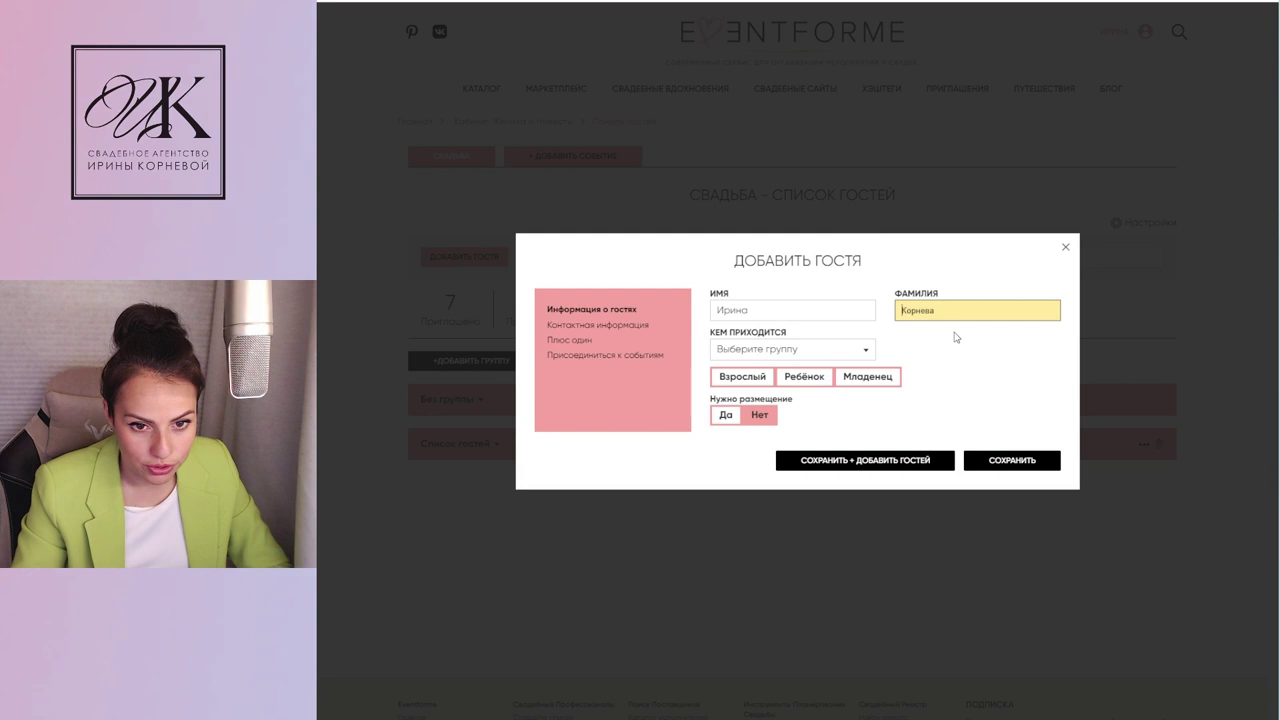
key(ctrl+a)
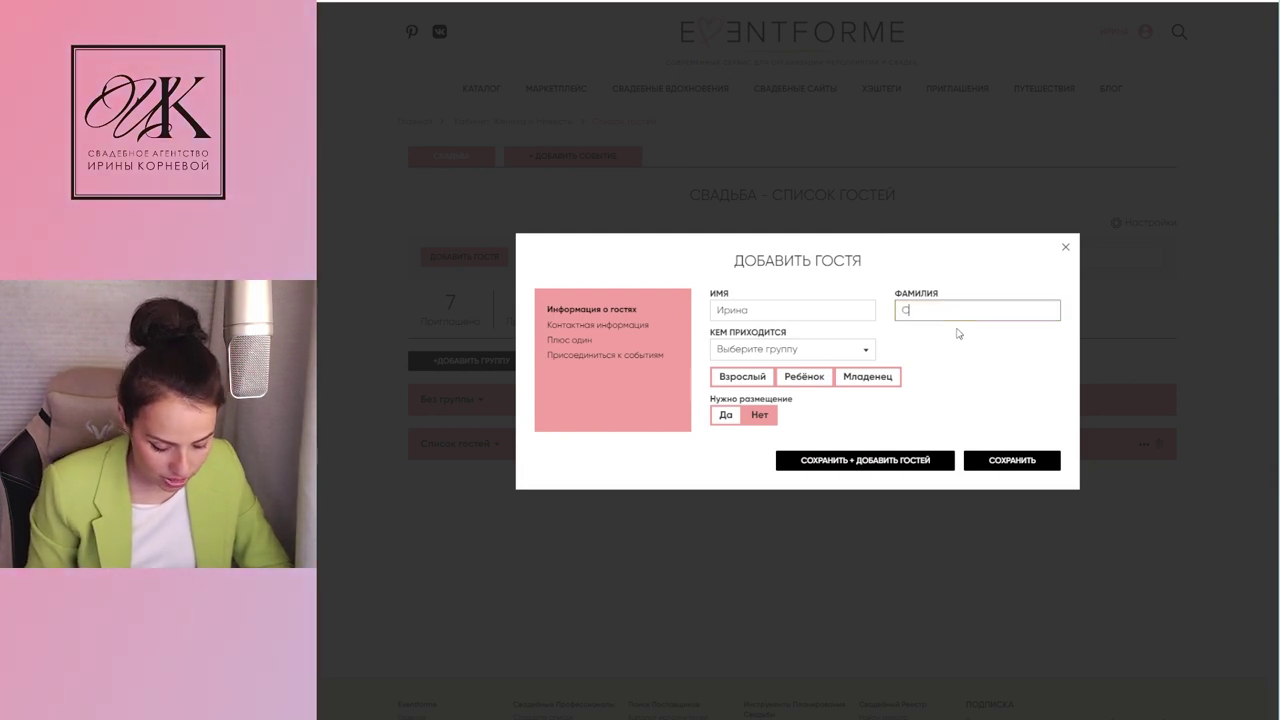
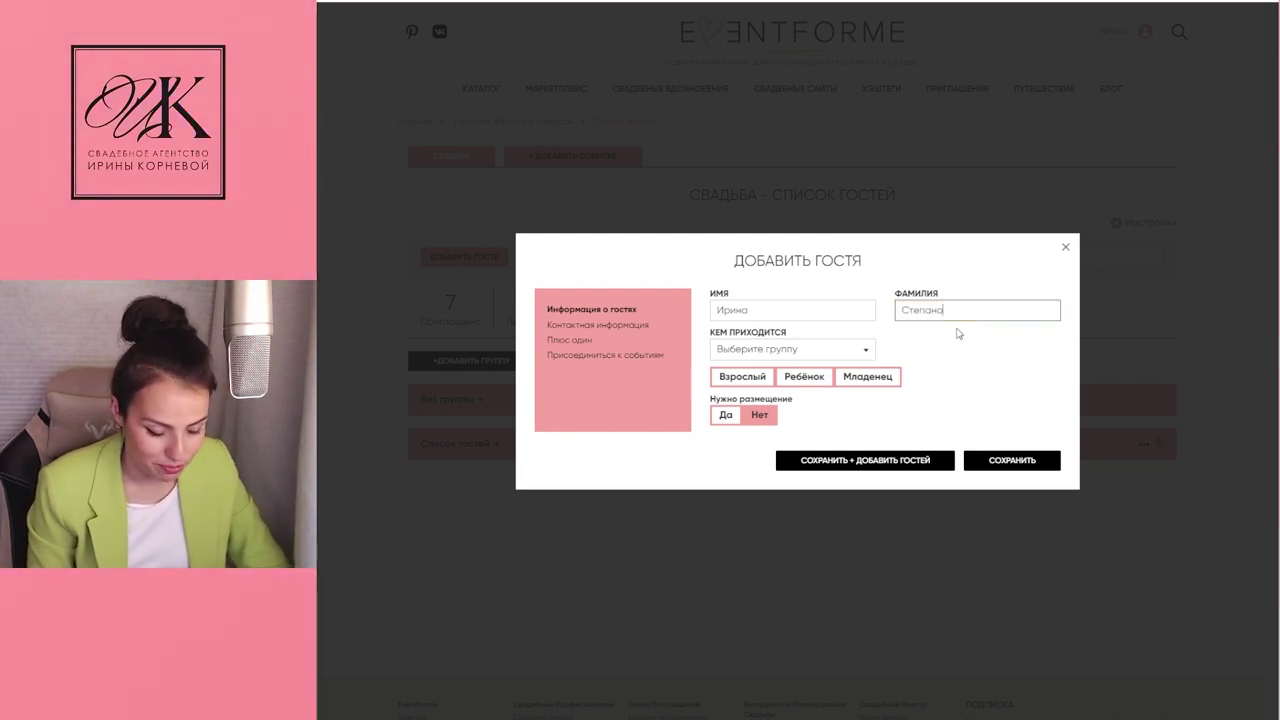
Step: Put the guest in the Список гостей group, set accommodation needed, and fill in the e-mail
click(811, 350)
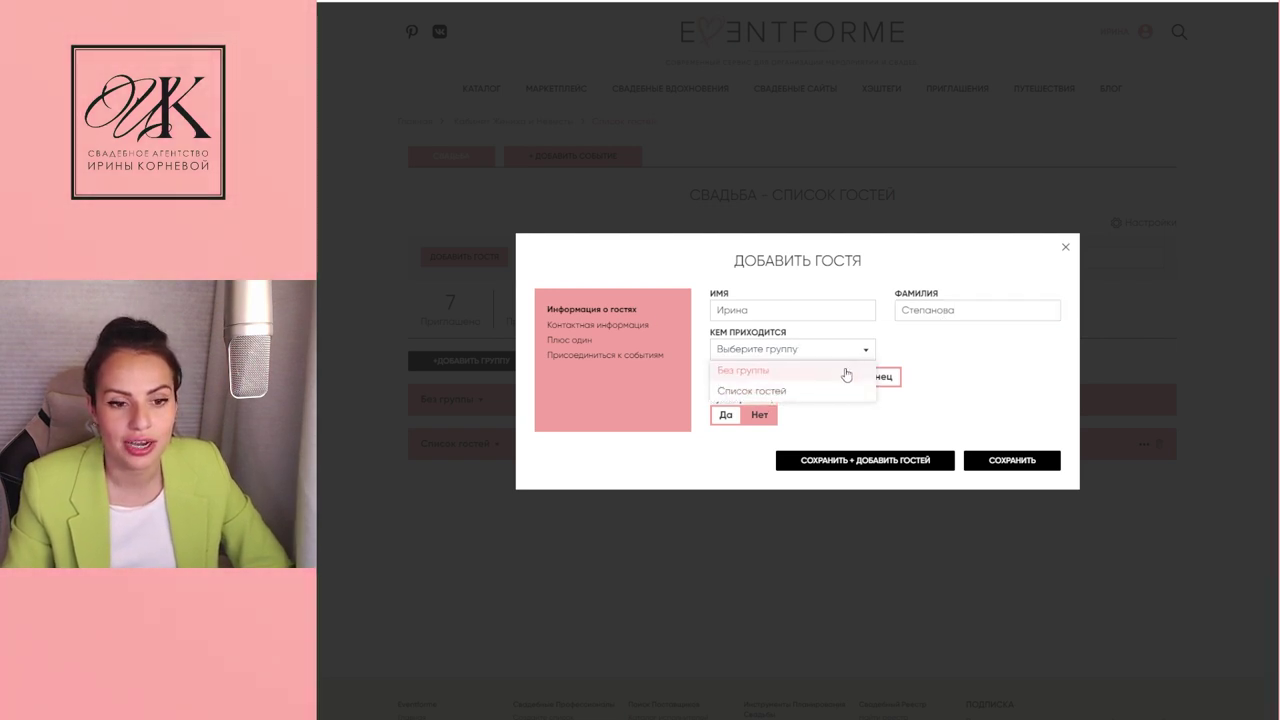
click(785, 390)
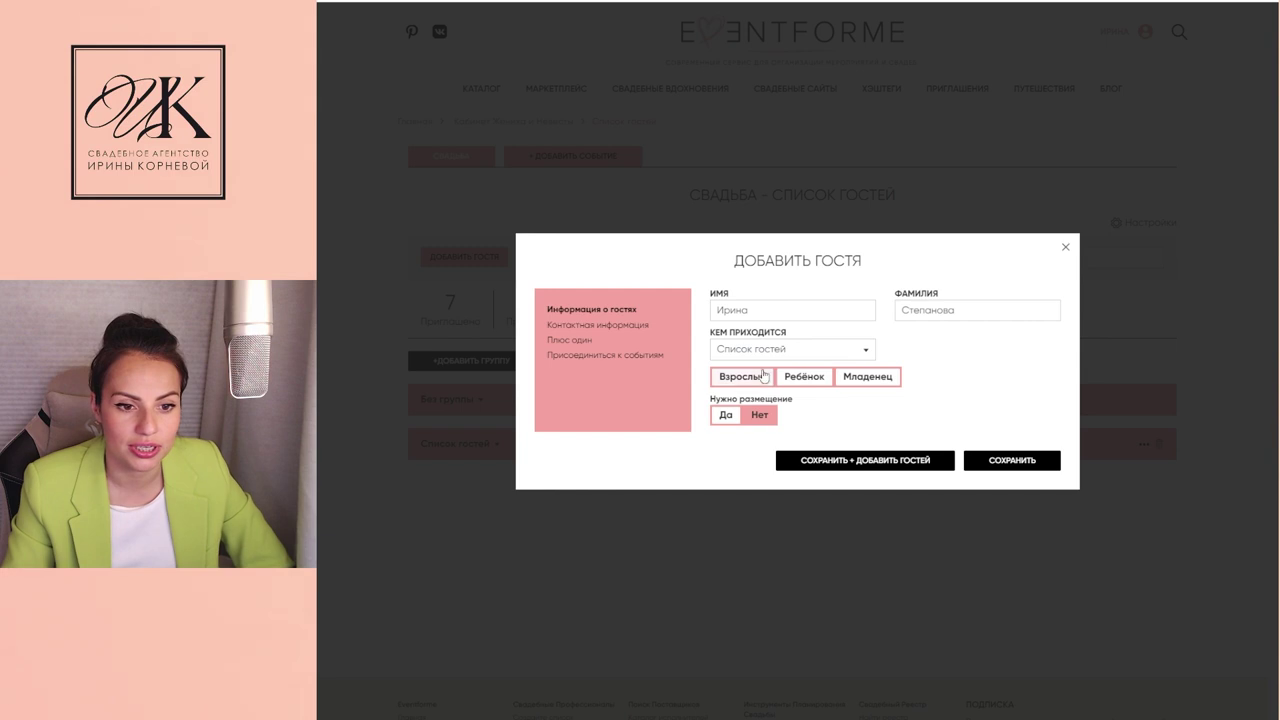
click(727, 416)
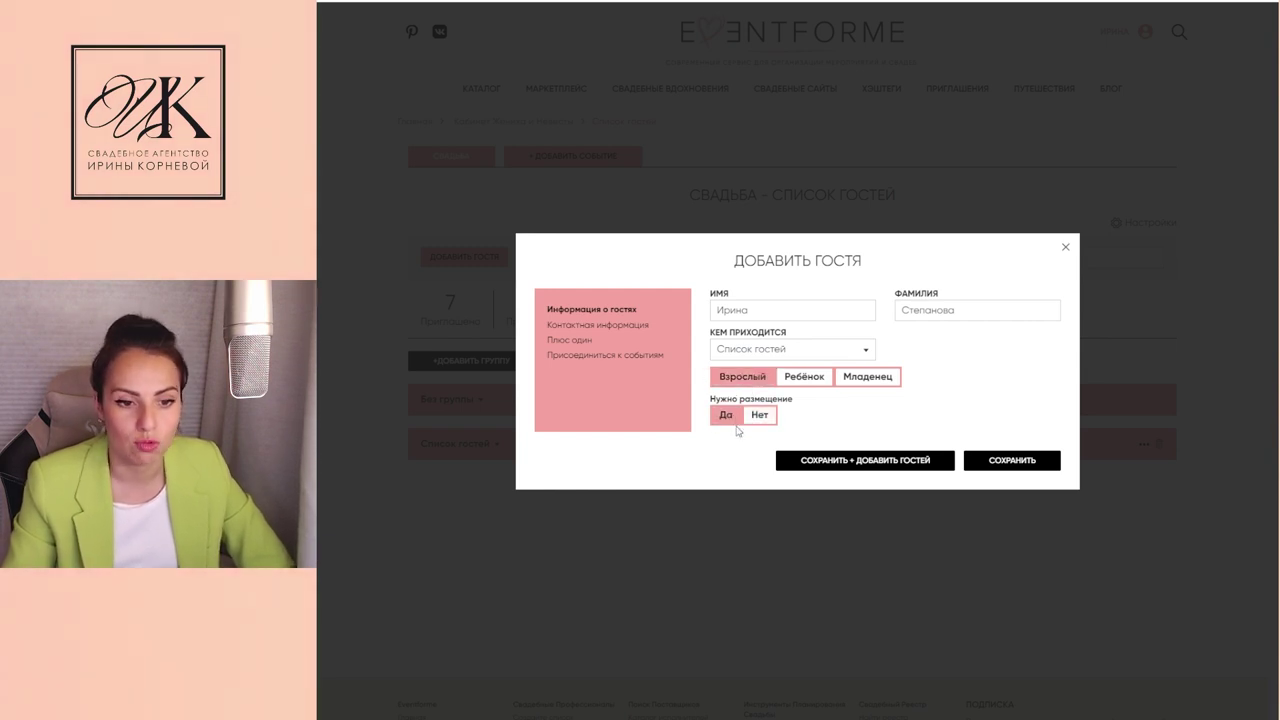
click(564, 327)
click(780, 323)
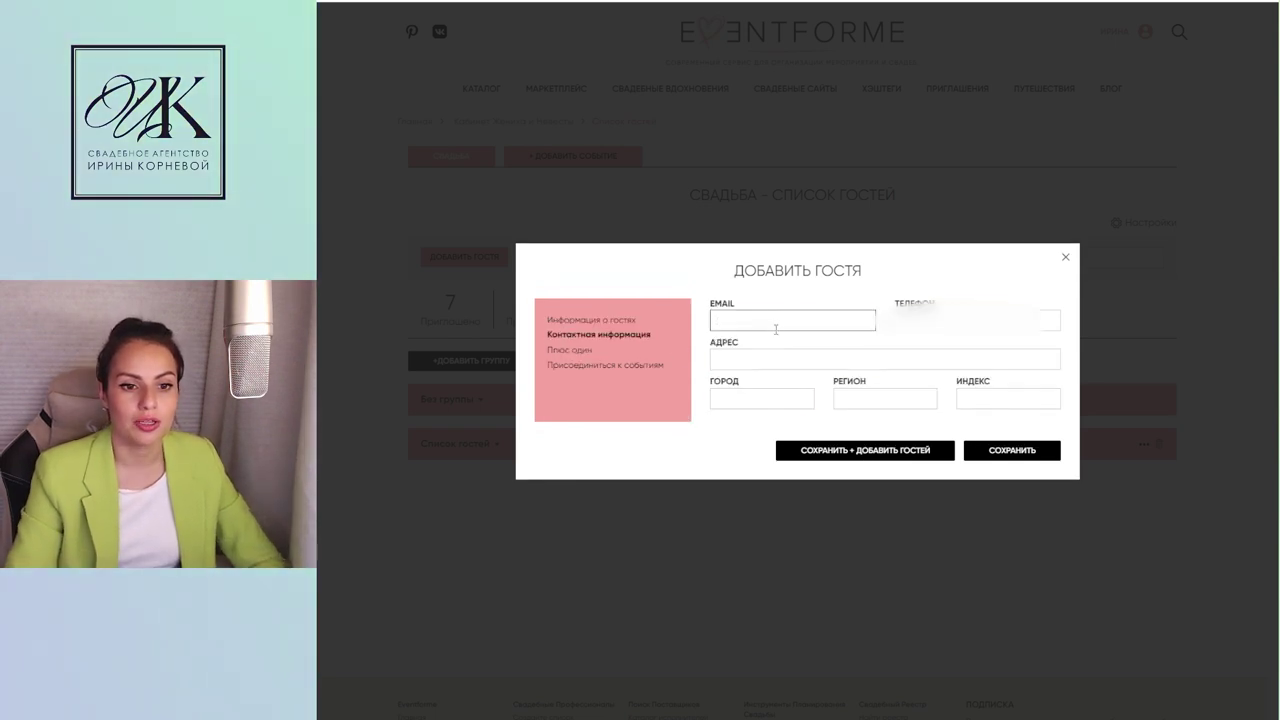
click(785, 350)
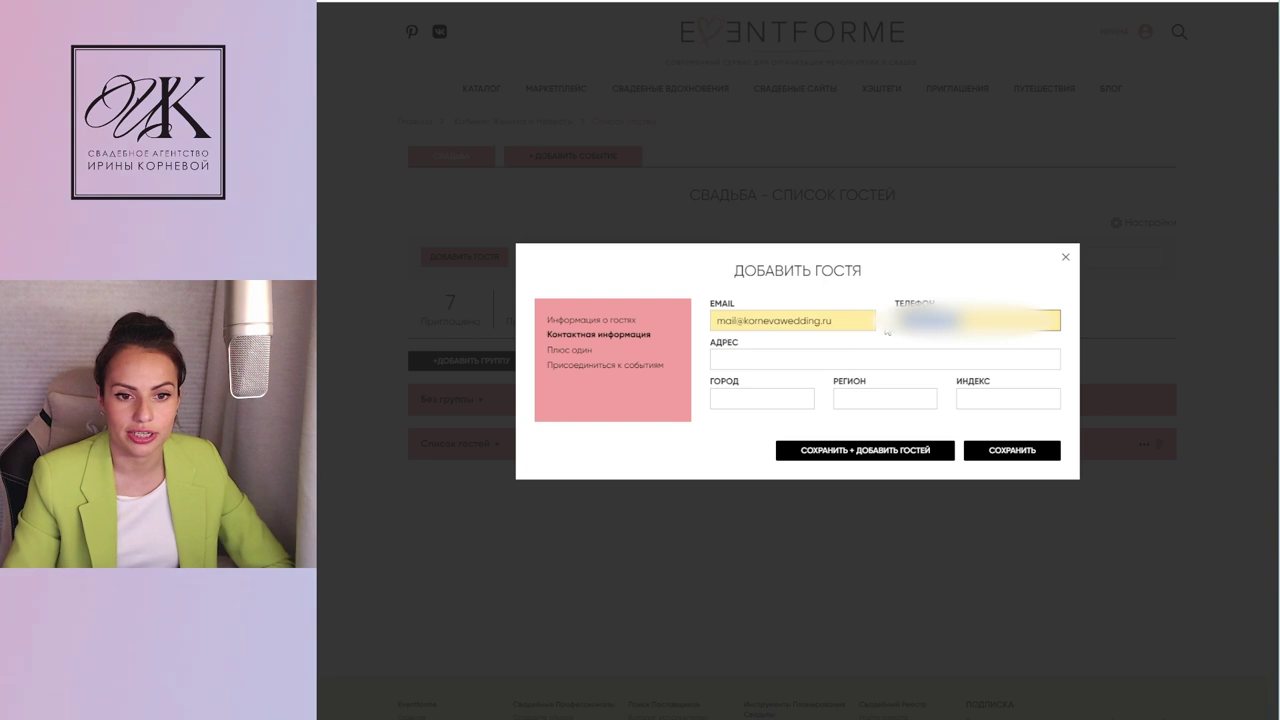
click(904, 319)
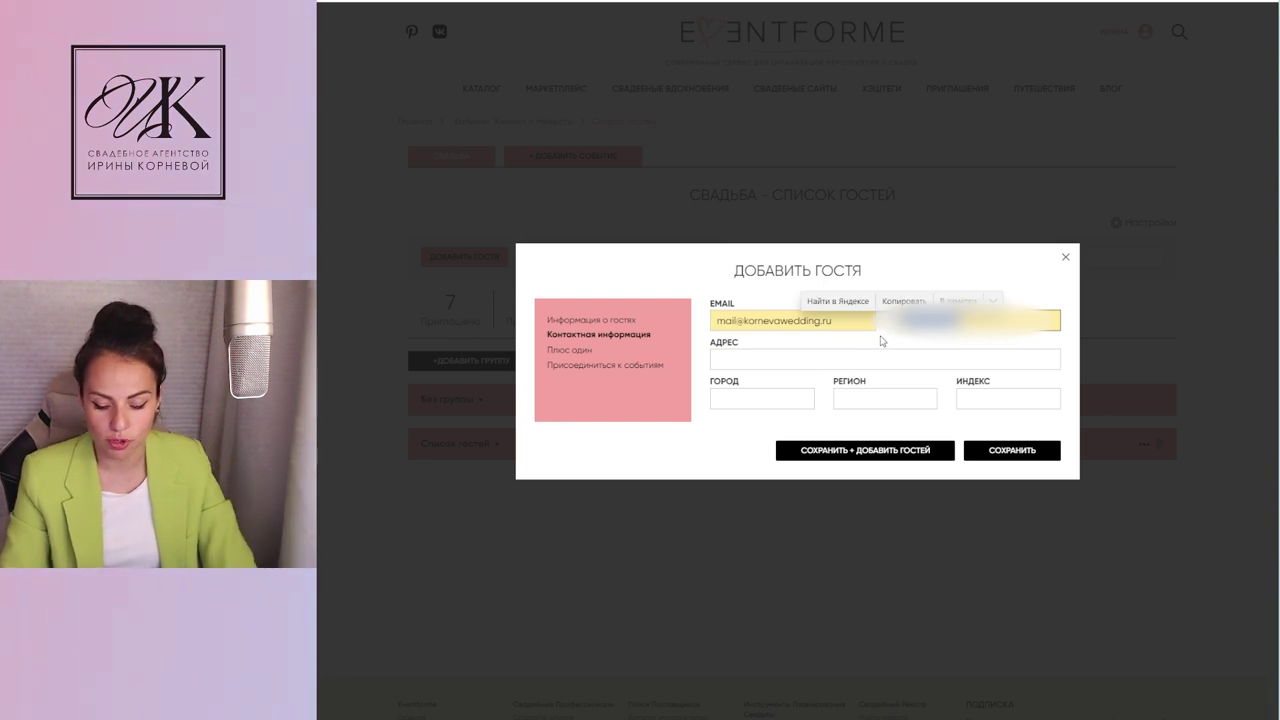
click(554, 352)
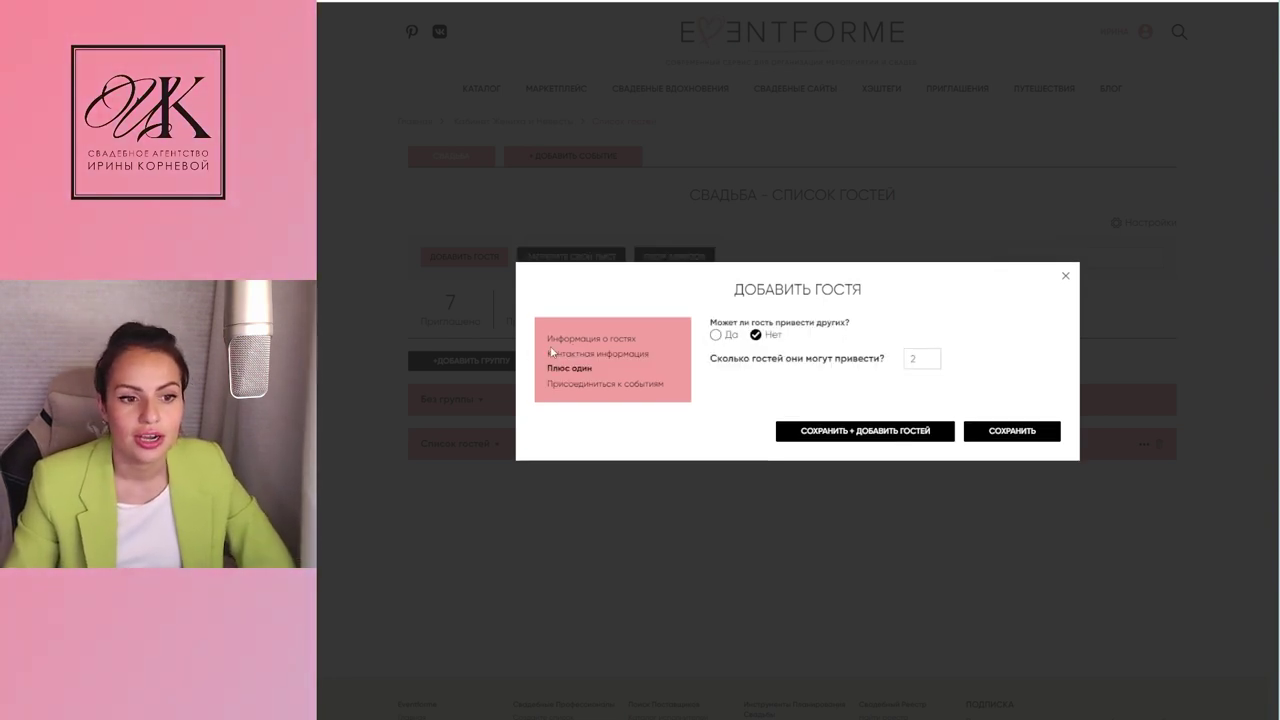
Step: Allow plus-ones and enter the first plus-one's first and last name as an adult
click(715, 335)
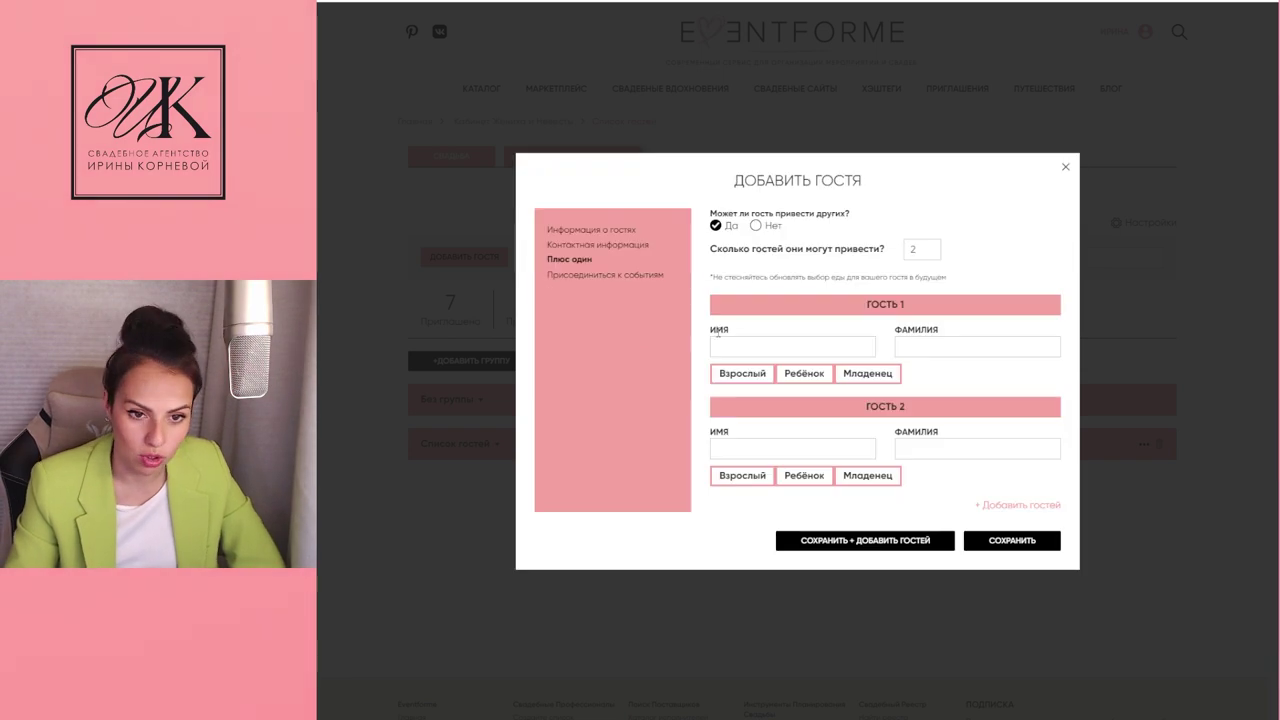
click(788, 349)
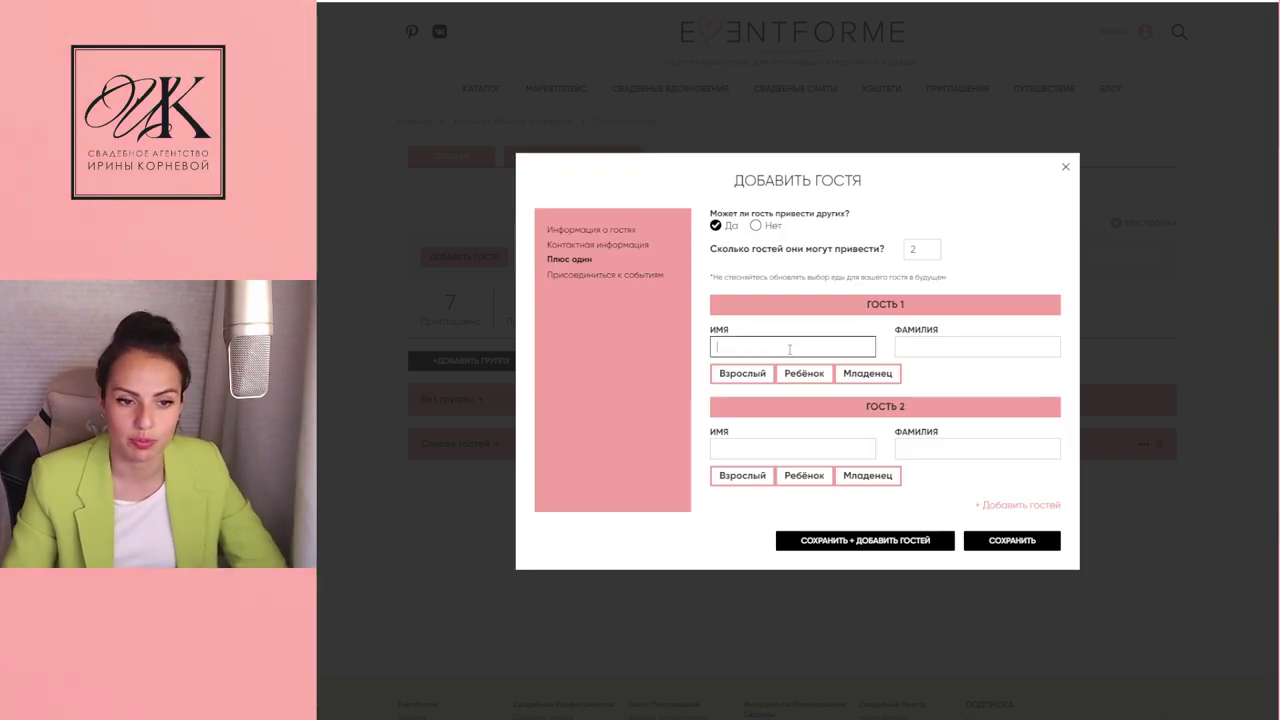
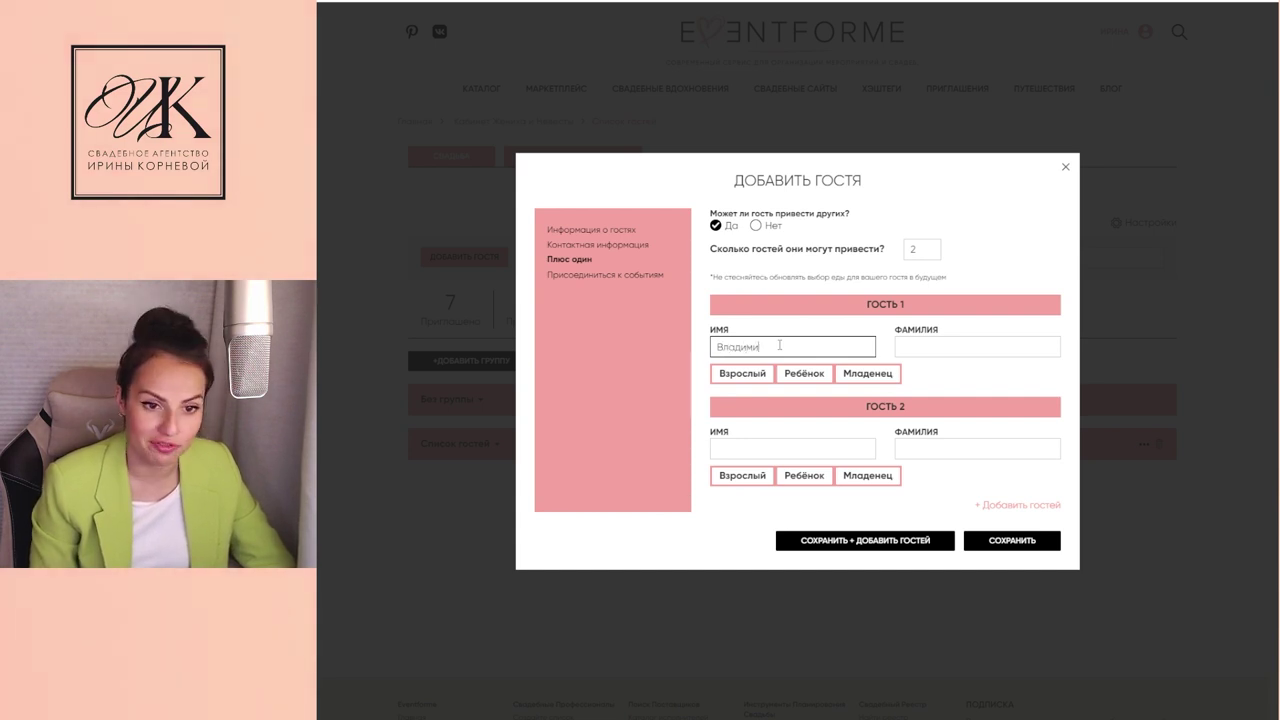
click(943, 347)
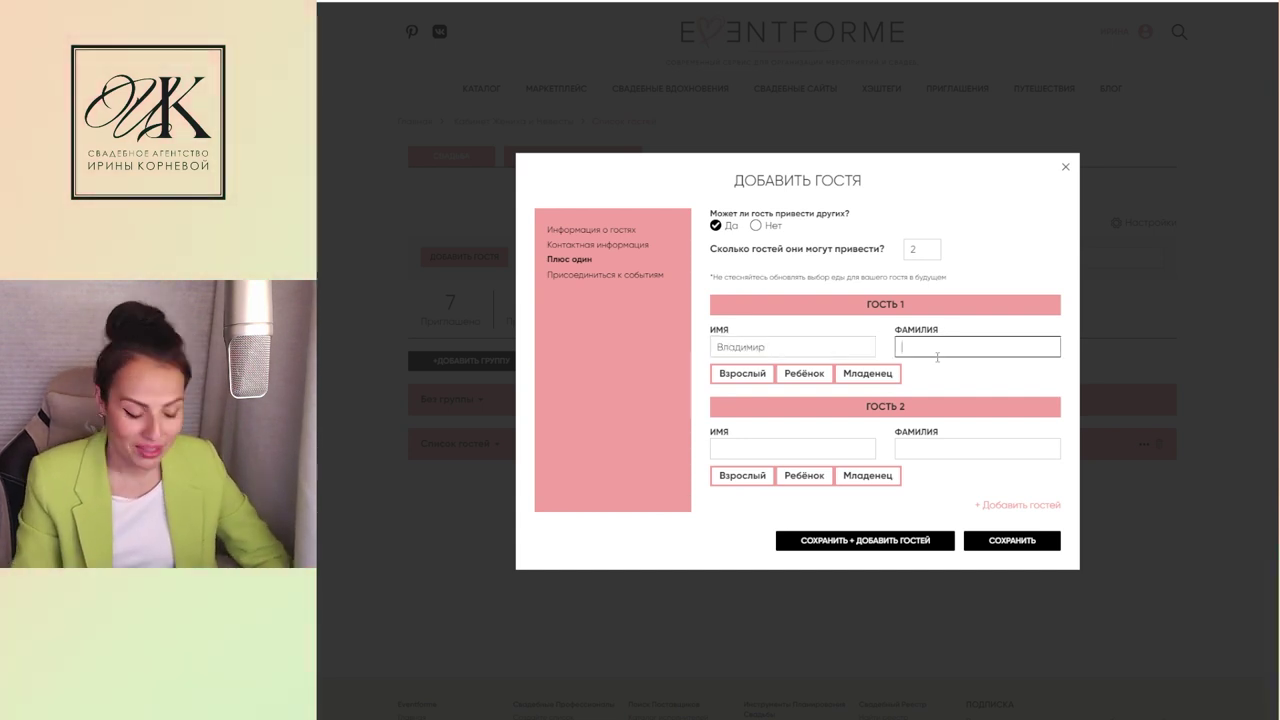
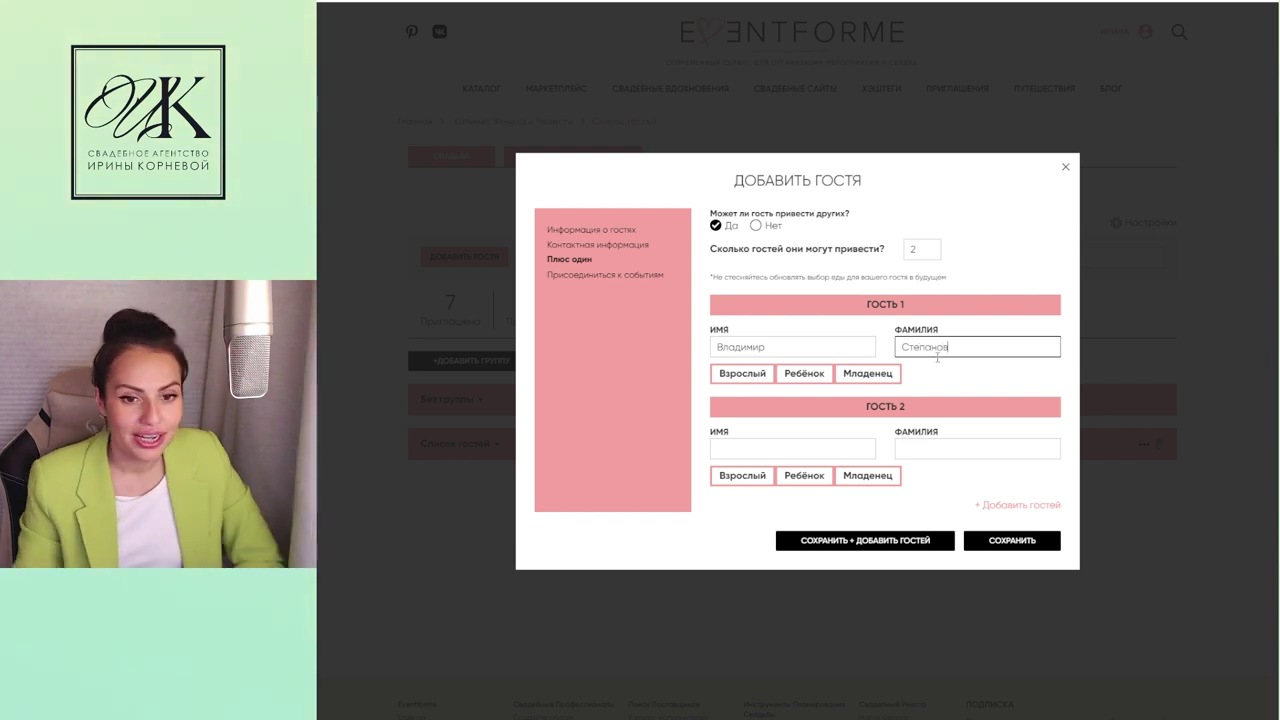
click(729, 376)
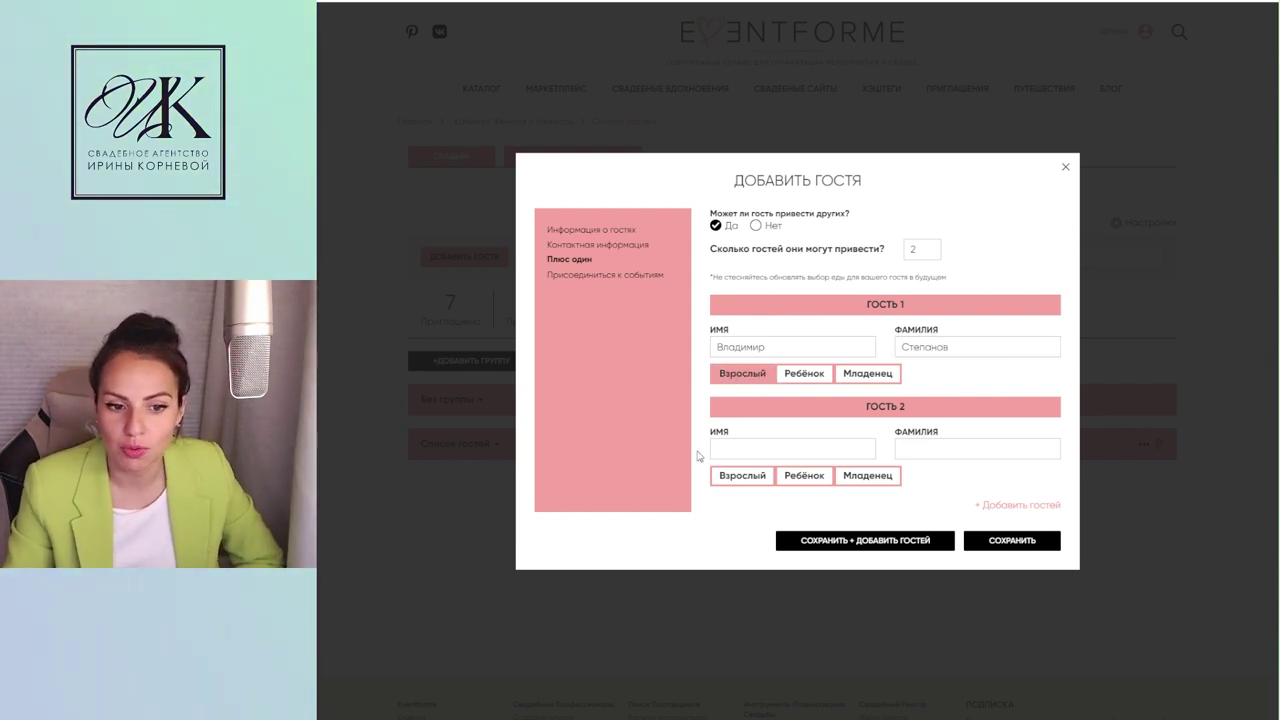
Step: Enter the second plus-one's first and last name as a child and show the joinable events
click(760, 451)
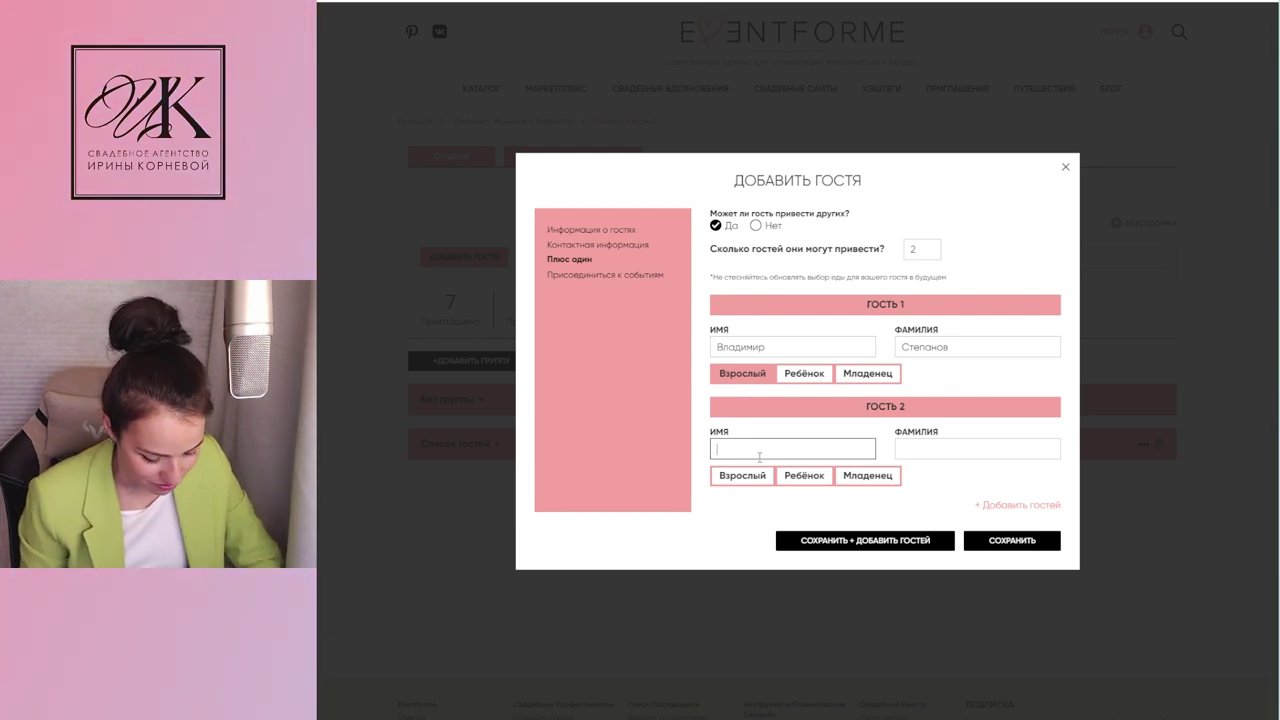
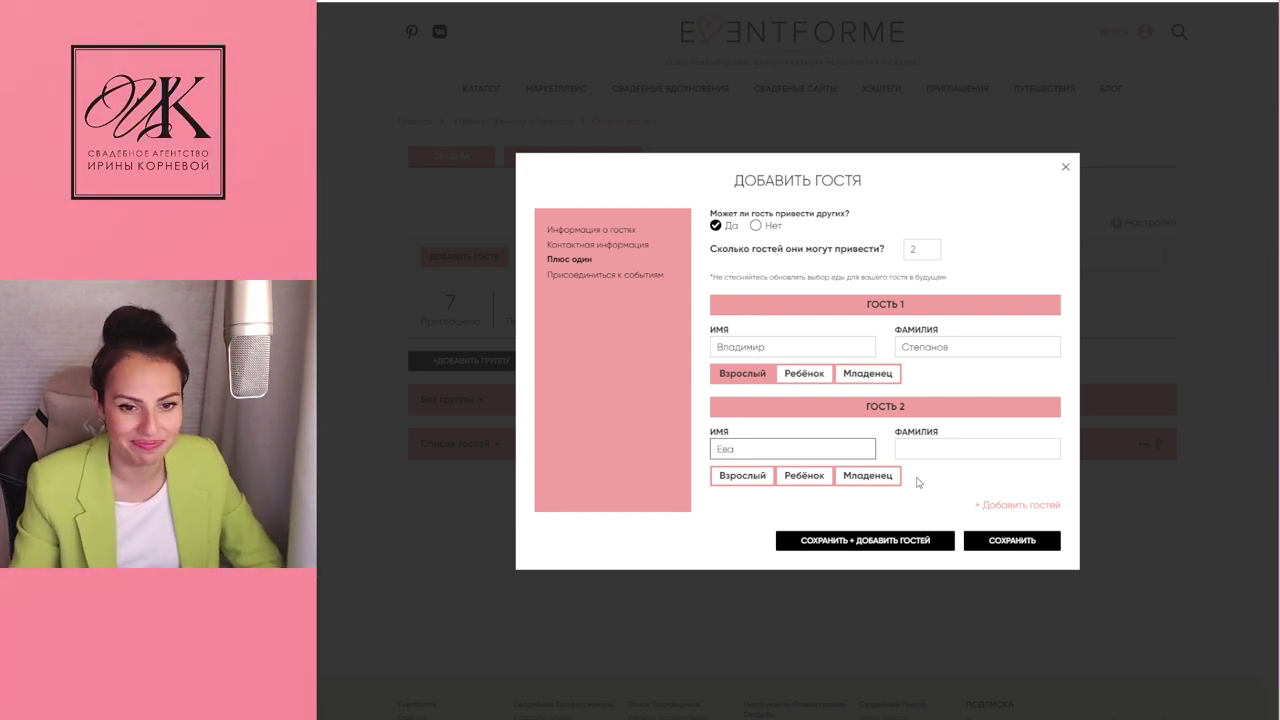
key(Tab)
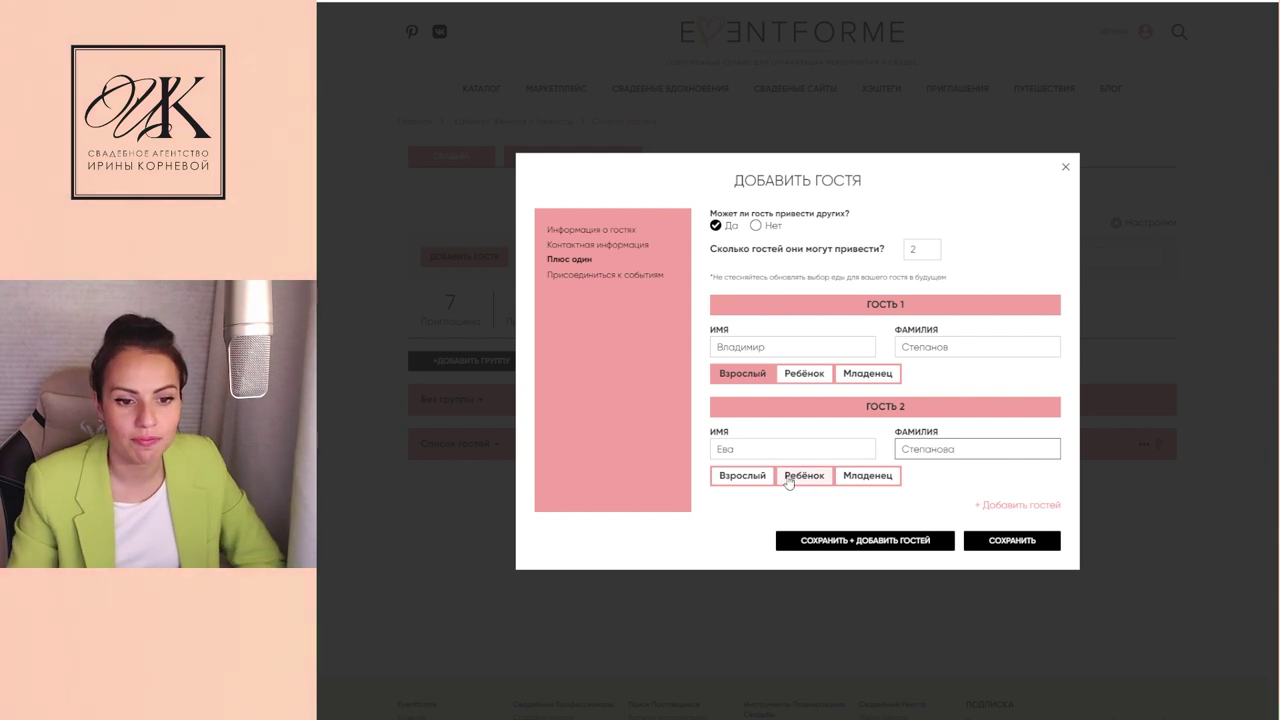
click(792, 475)
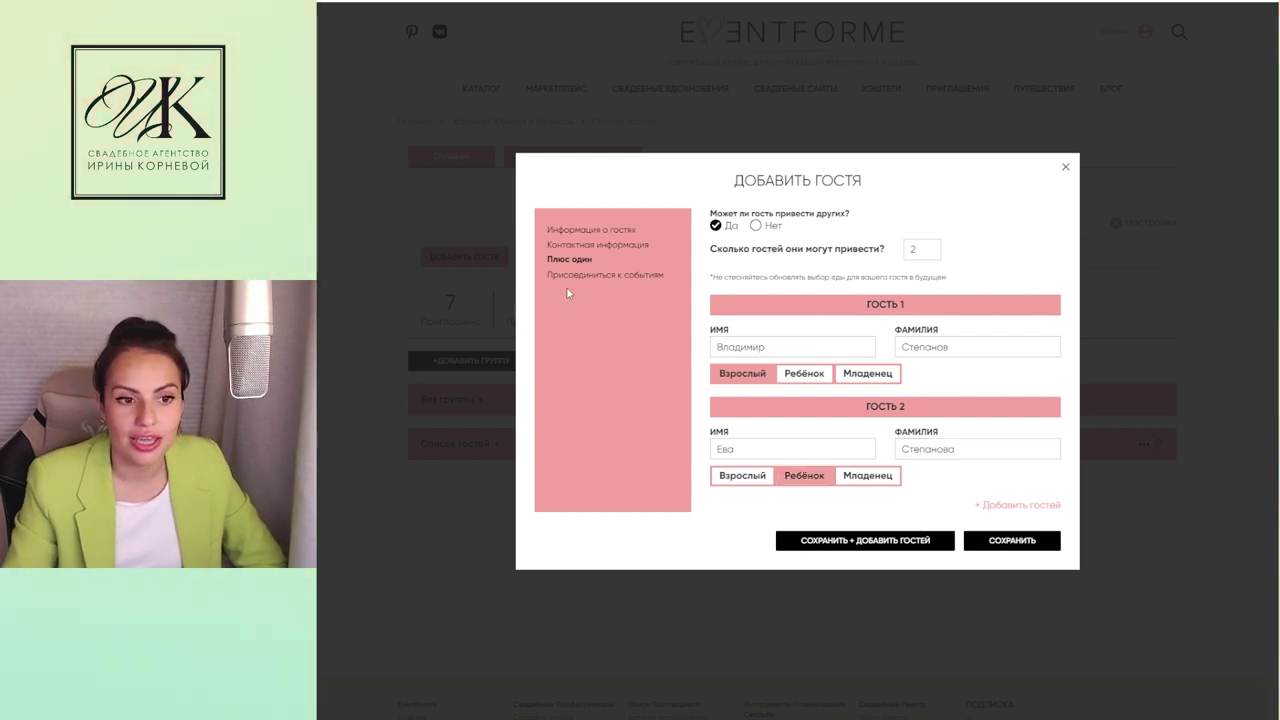
click(605, 276)
click(757, 372)
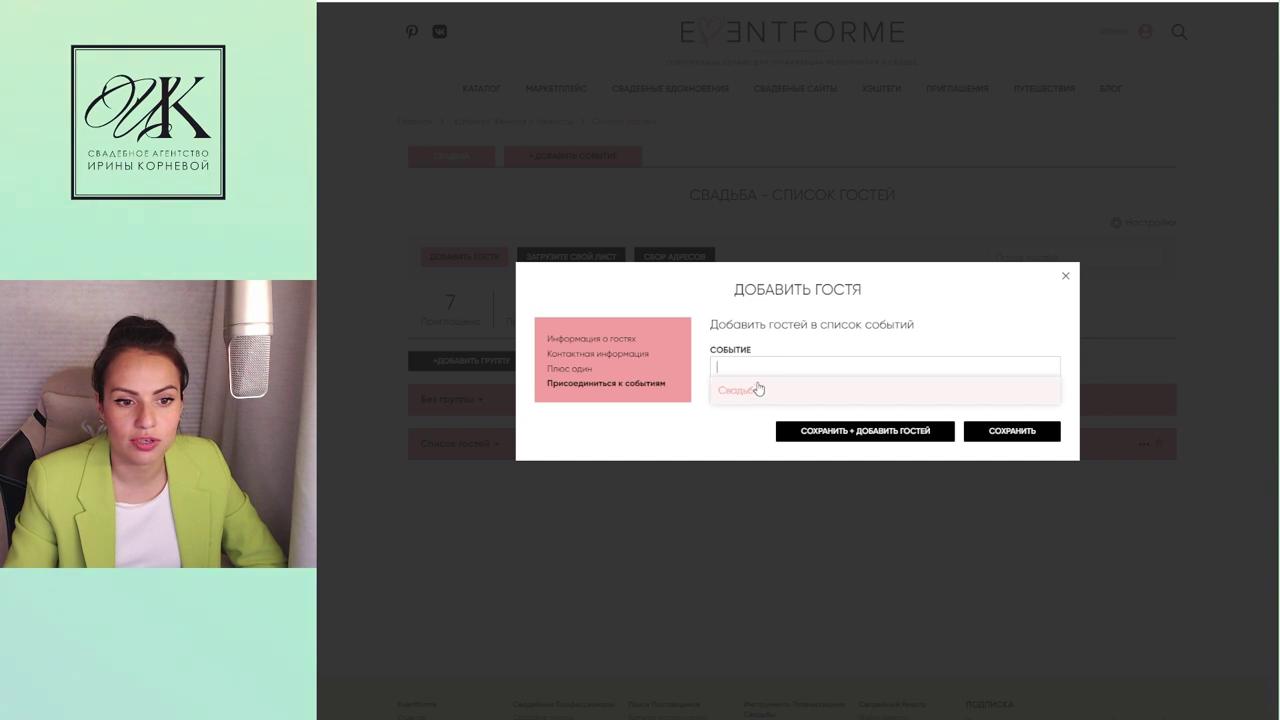
Step: Assign all three guests to Свадьба with no meal chosen, save, and expand Список гостей
click(740, 389)
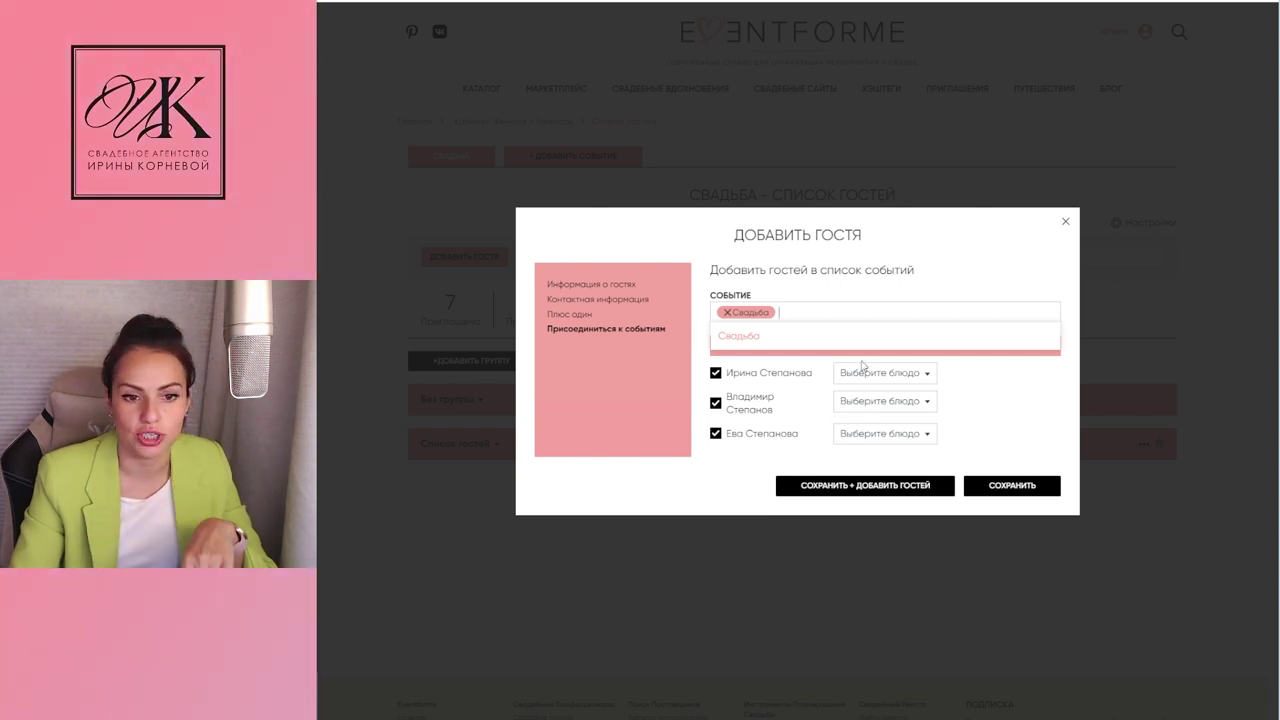
click(872, 375)
scroll(863, 431, down, 2)
click(956, 416)
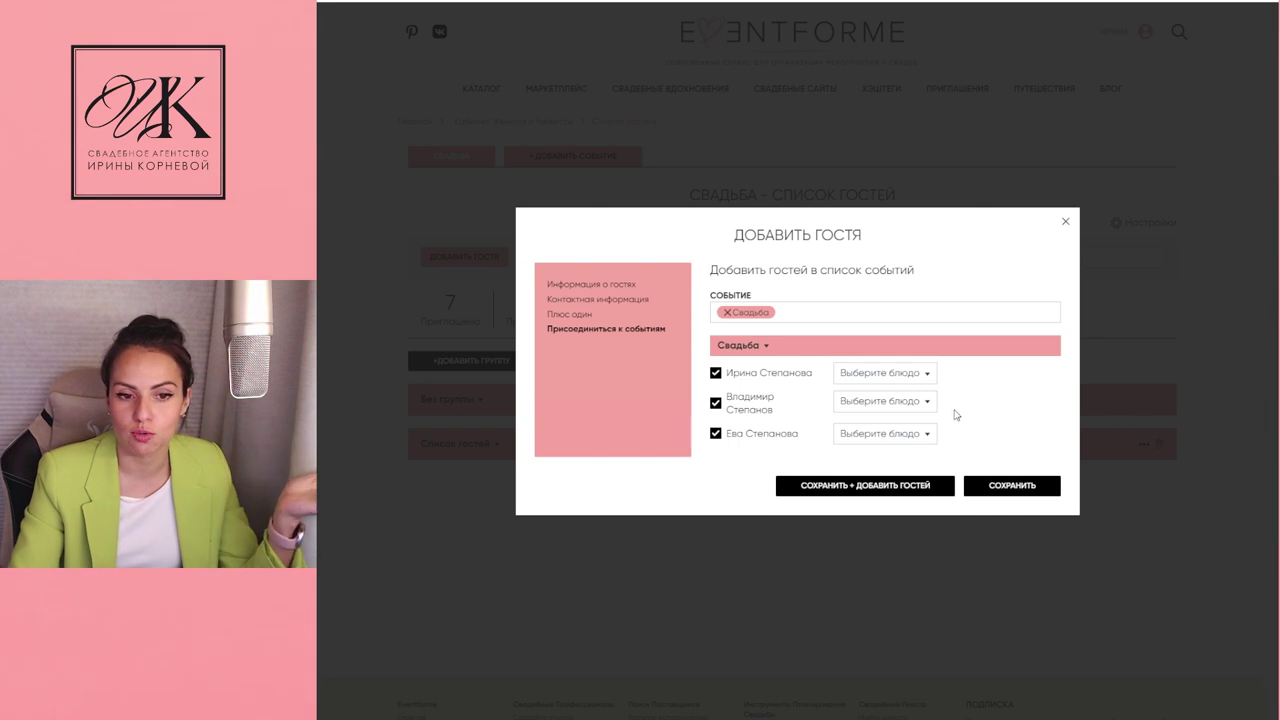
click(880, 487)
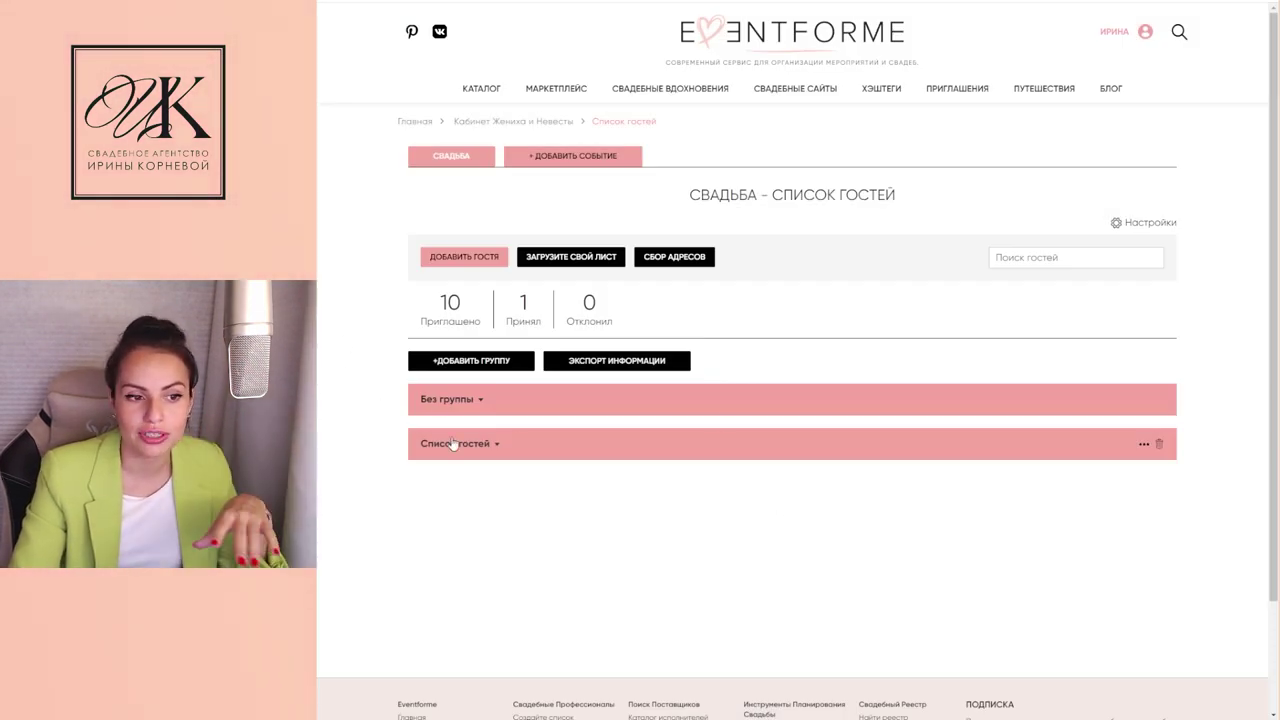
click(453, 444)
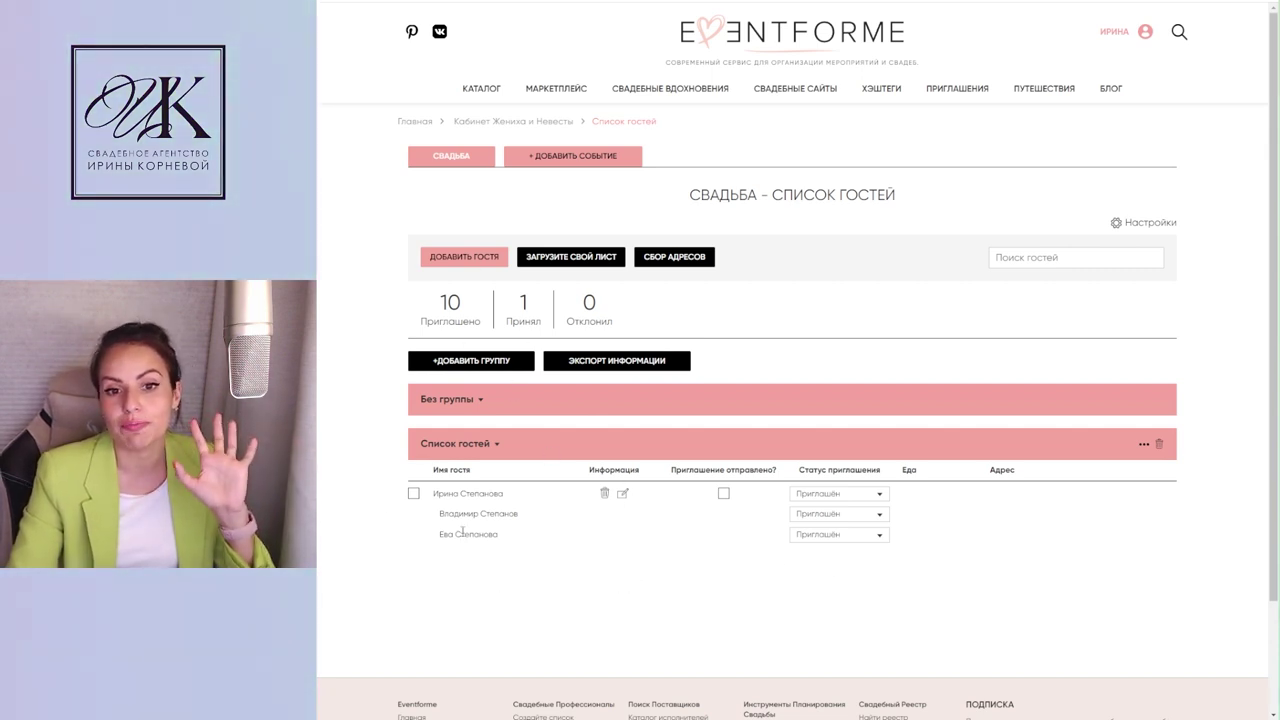
Step: Add an adult guest with first and last name to the Список гостей group and save
click(470, 257)
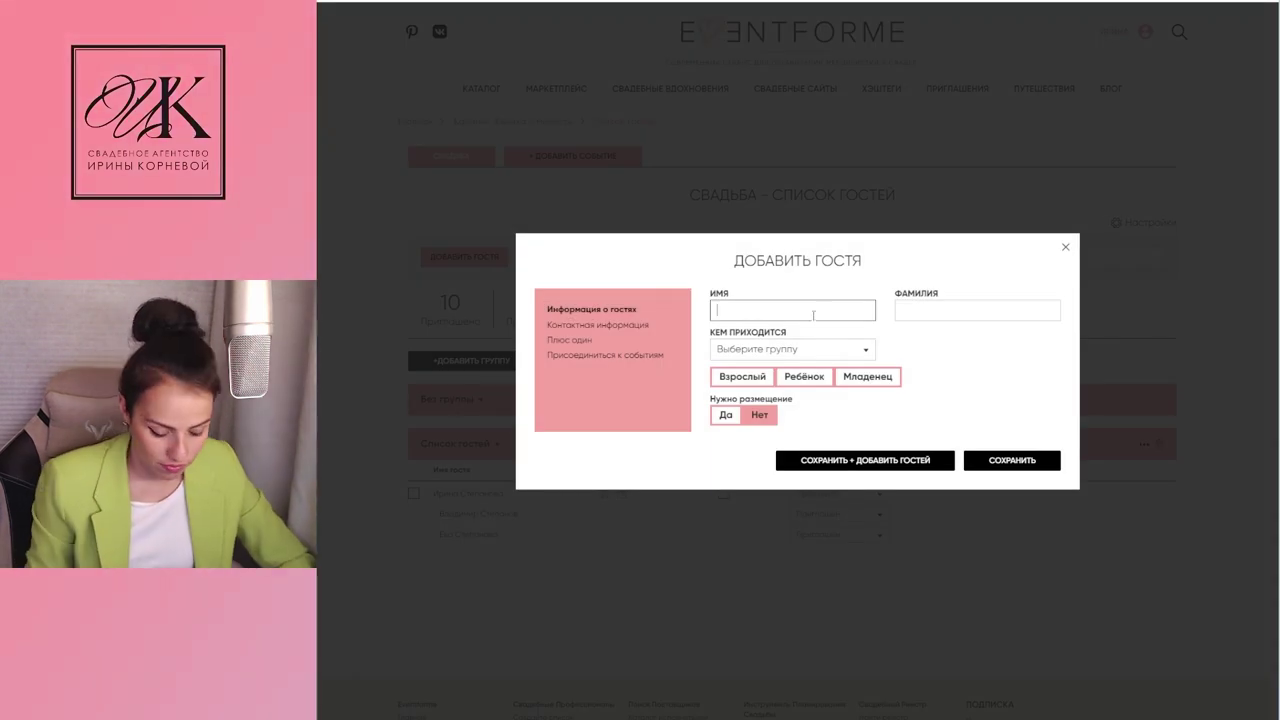
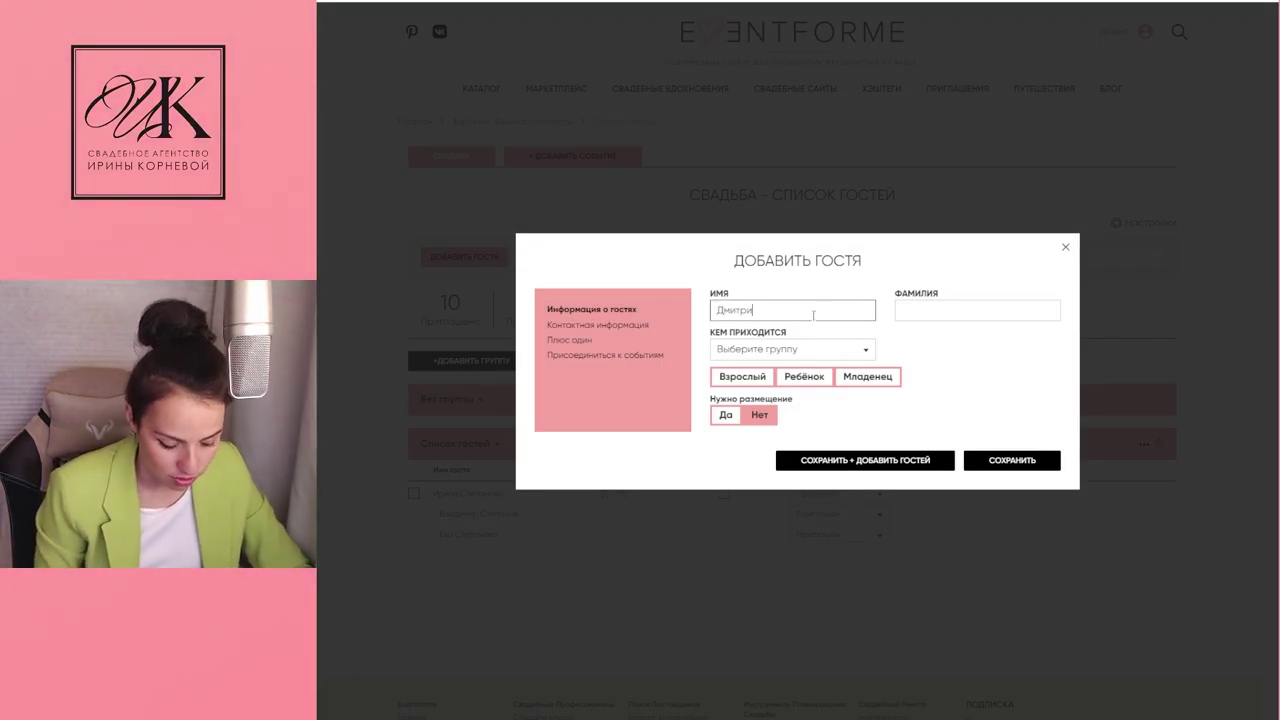
click(931, 312)
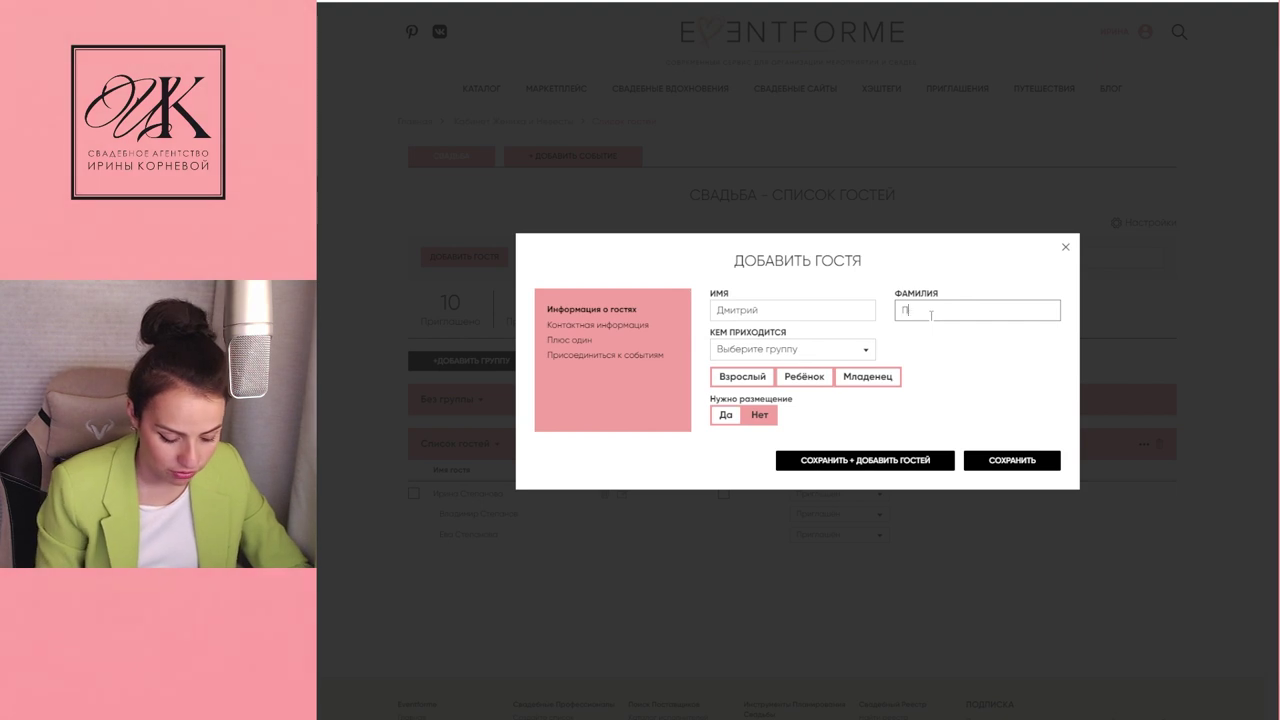
click(780, 348)
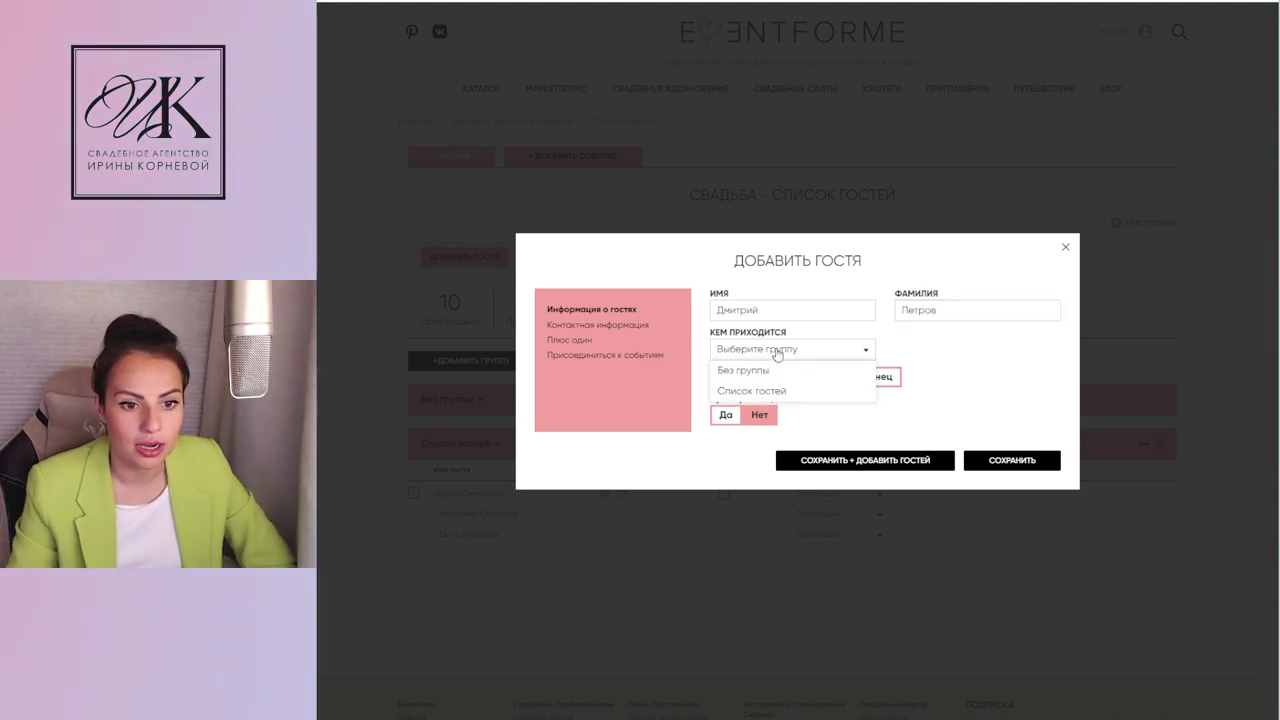
click(763, 391)
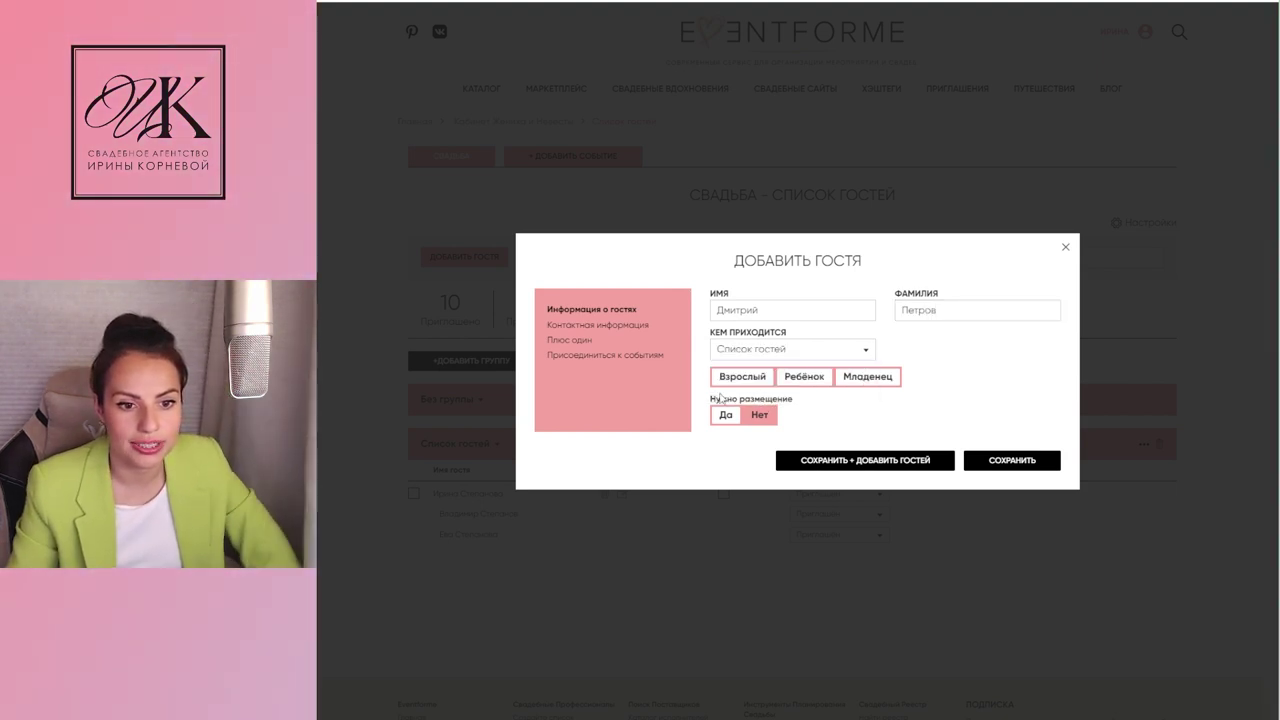
click(750, 383)
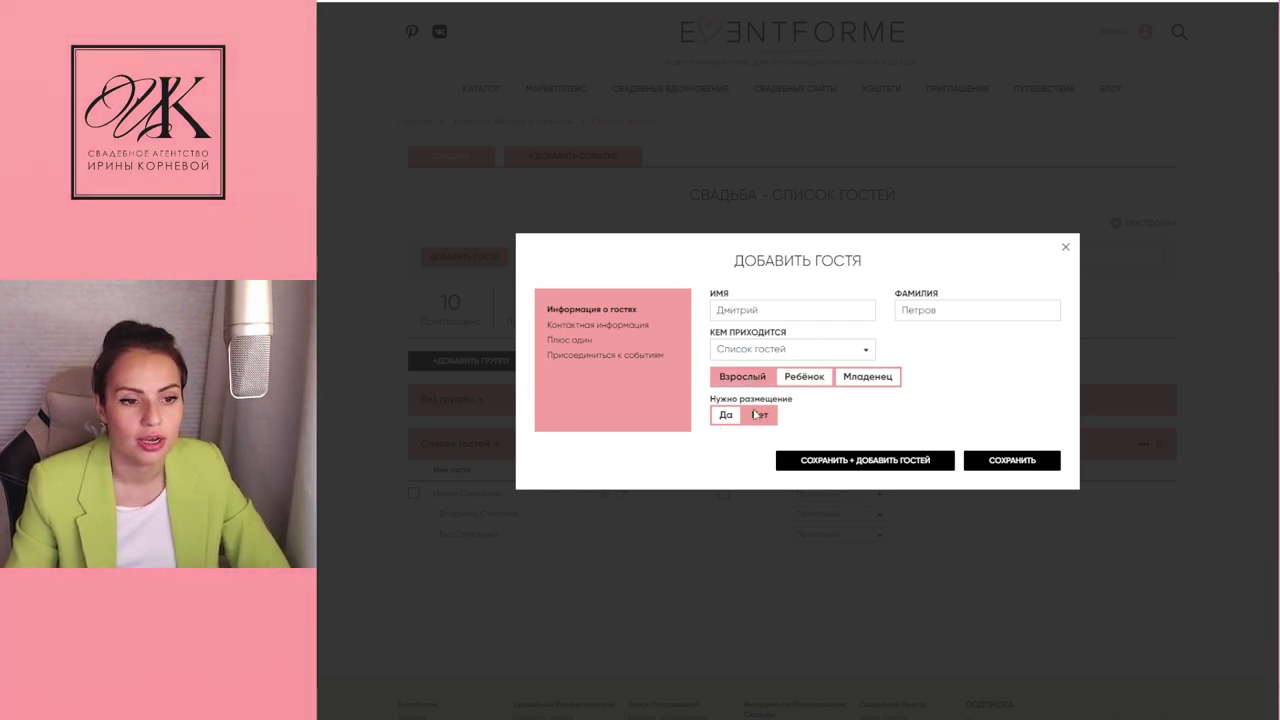
click(866, 461)
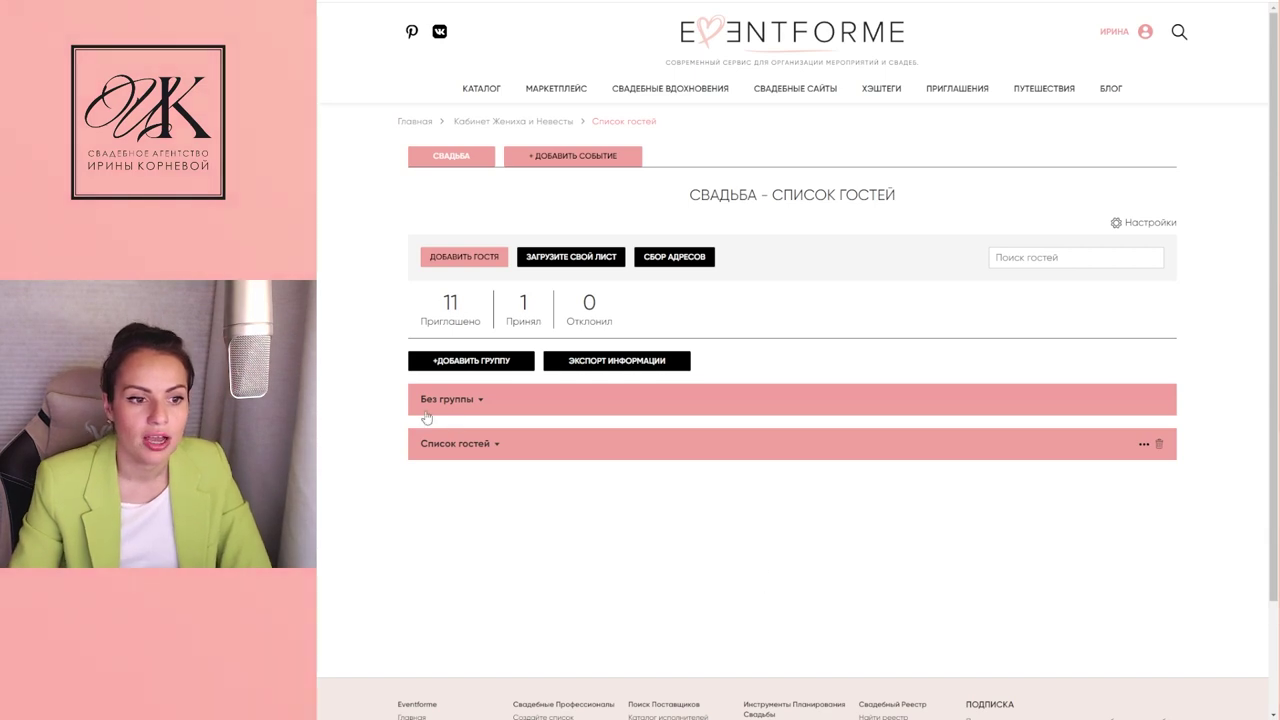
Step: Expand Без группы, tick its three guest entries, and request their deletion
drag(446, 462, 455, 462)
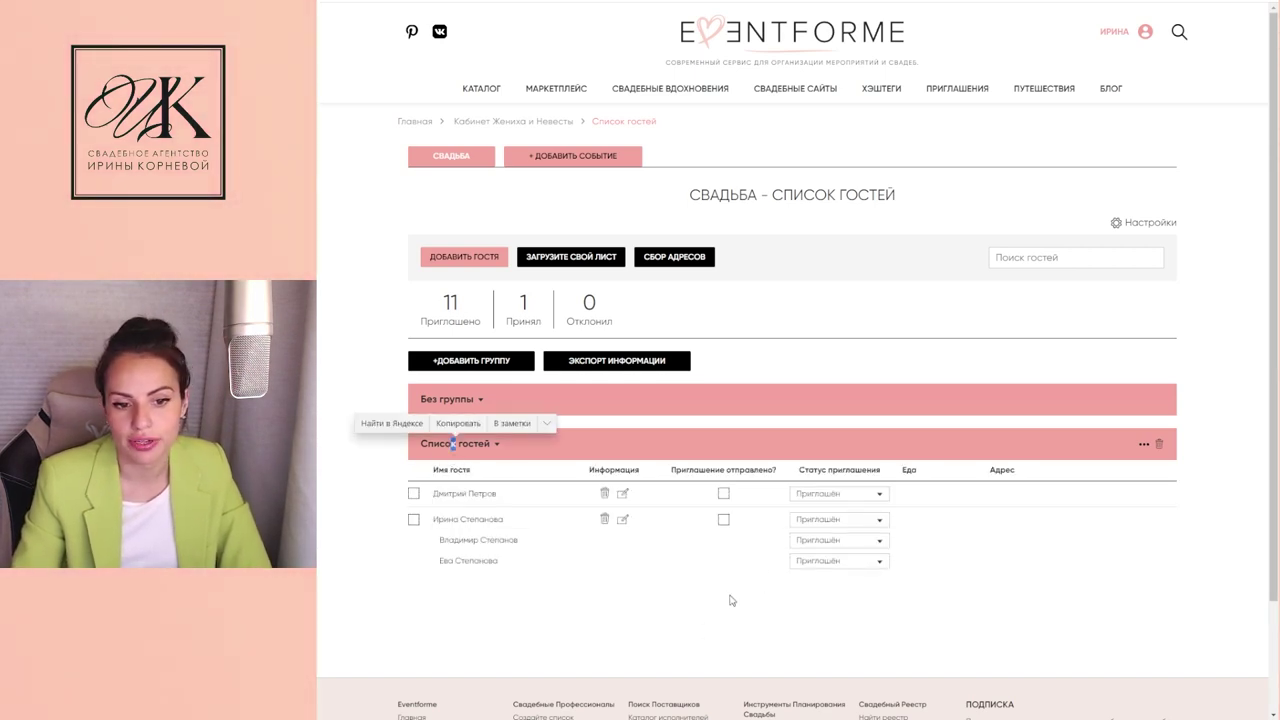
click(648, 644)
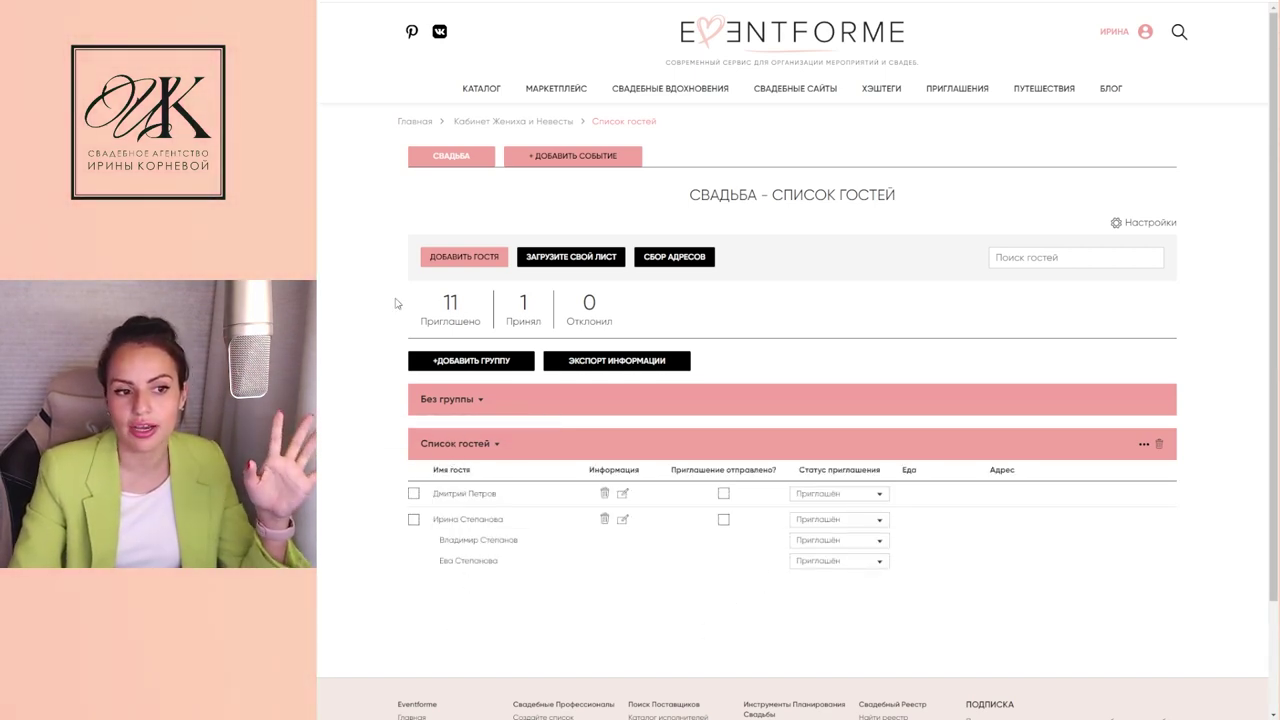
click(465, 401)
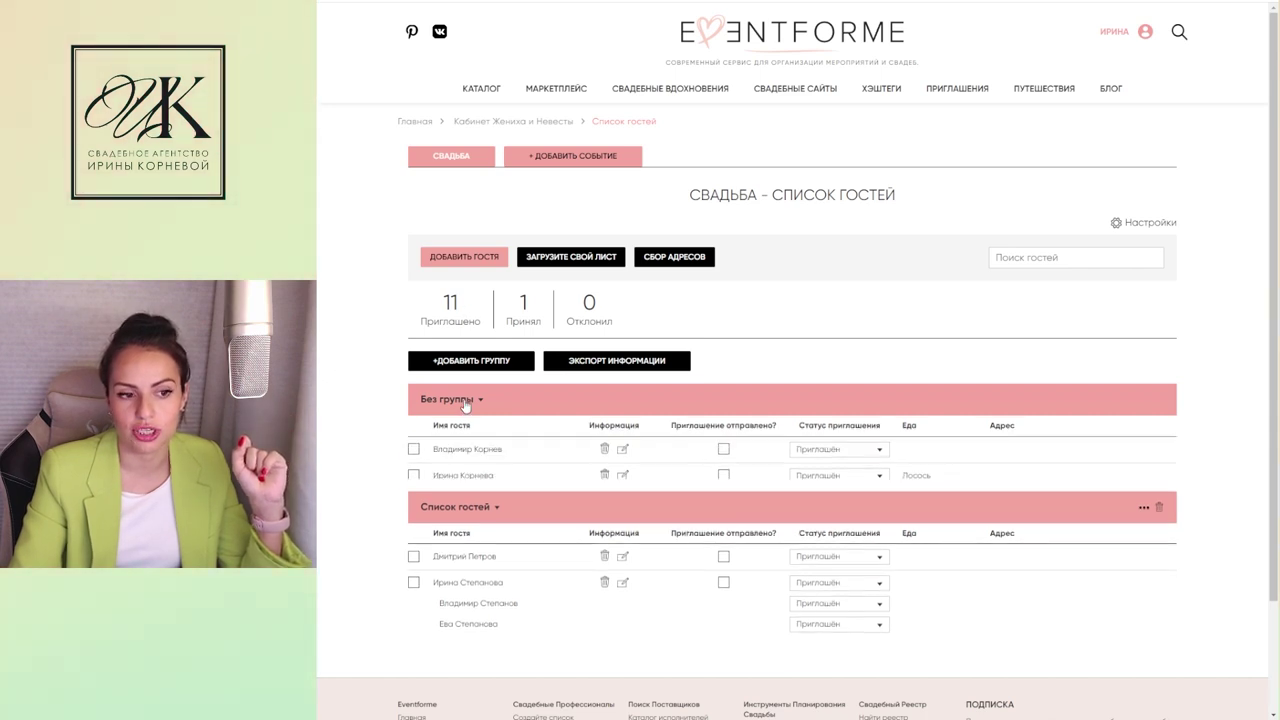
click(414, 452)
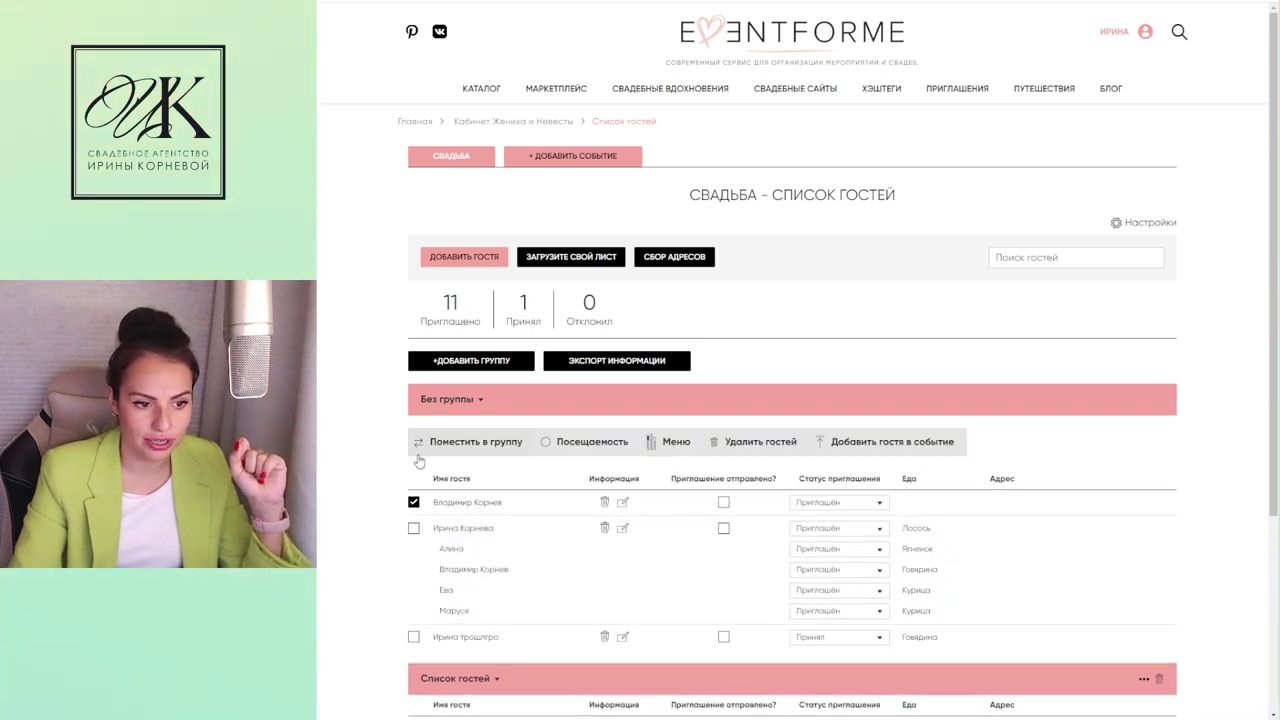
click(414, 529)
click(414, 638)
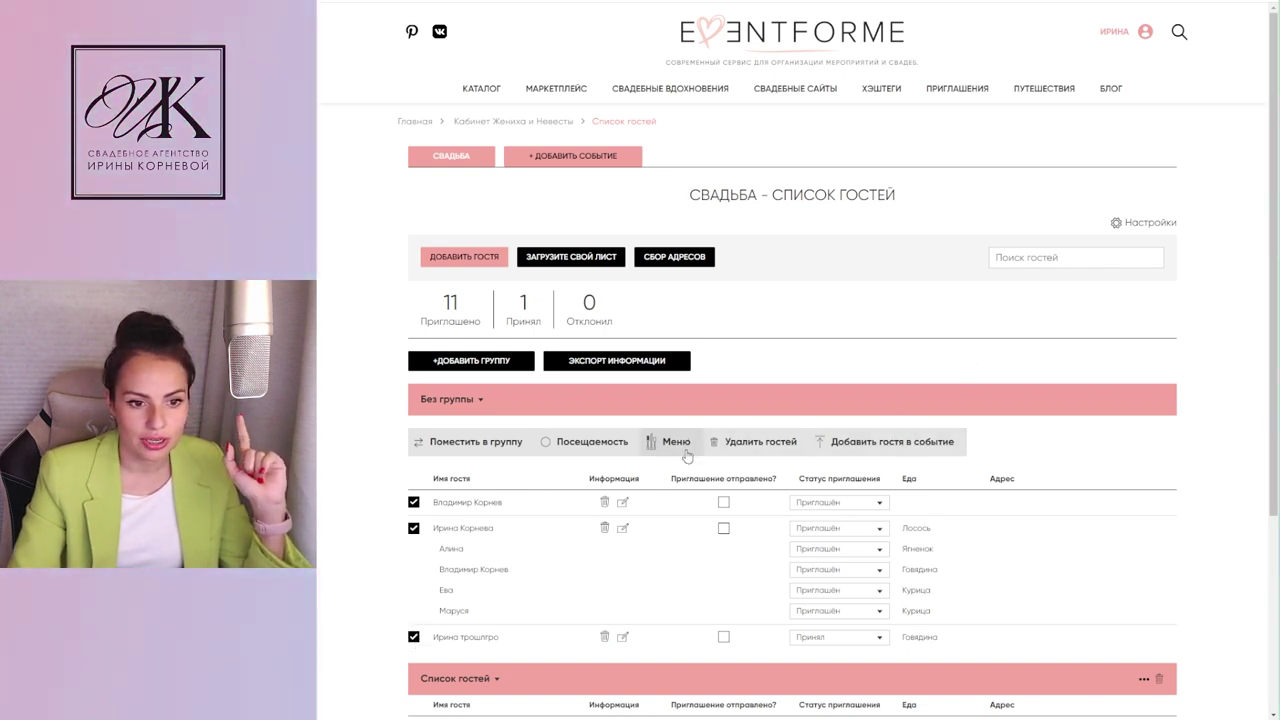
click(746, 443)
Step: Confirm deleting the 7 ungrouped guests
click(910, 435)
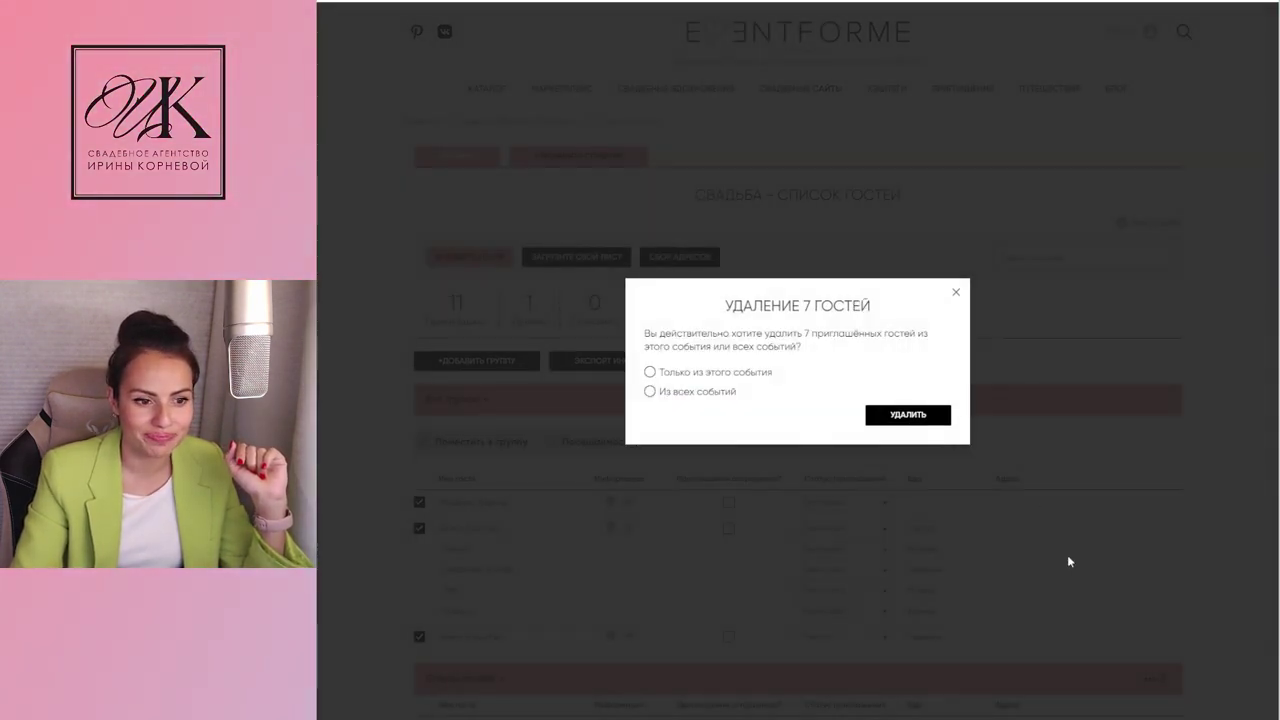
click(907, 414)
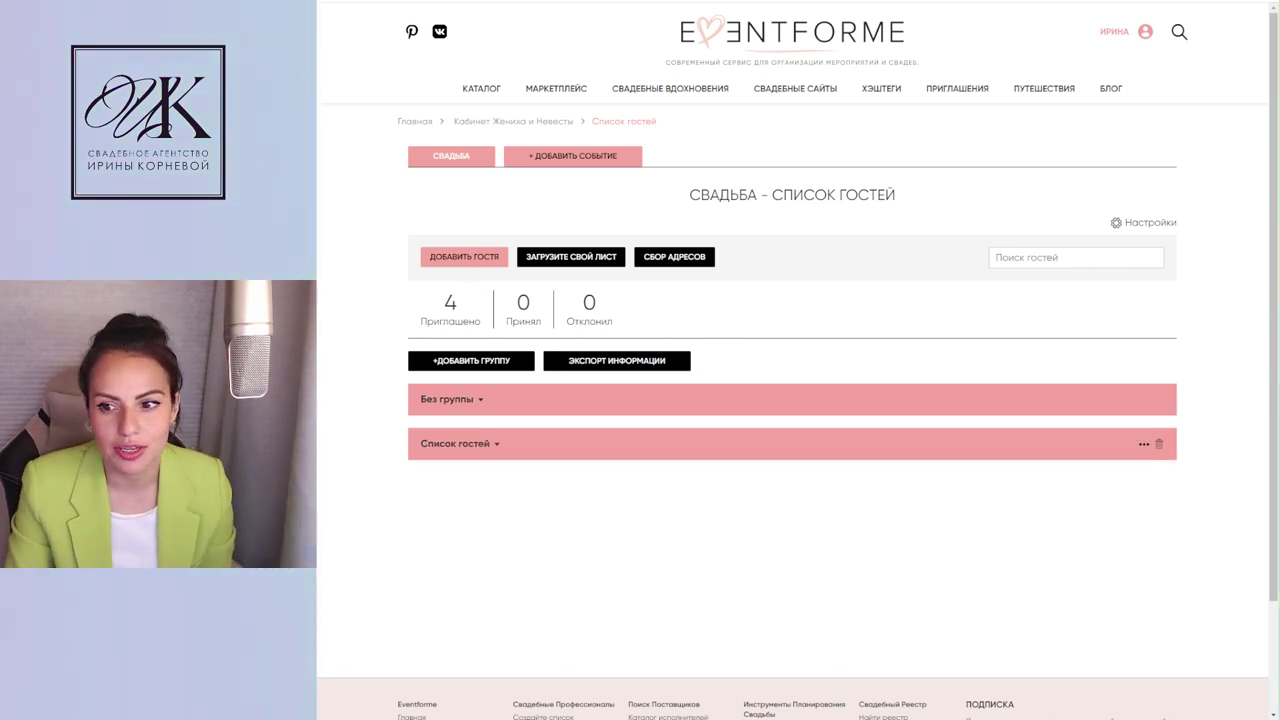
Step: Expand Без группы to verify it holds no guests
click(450, 408)
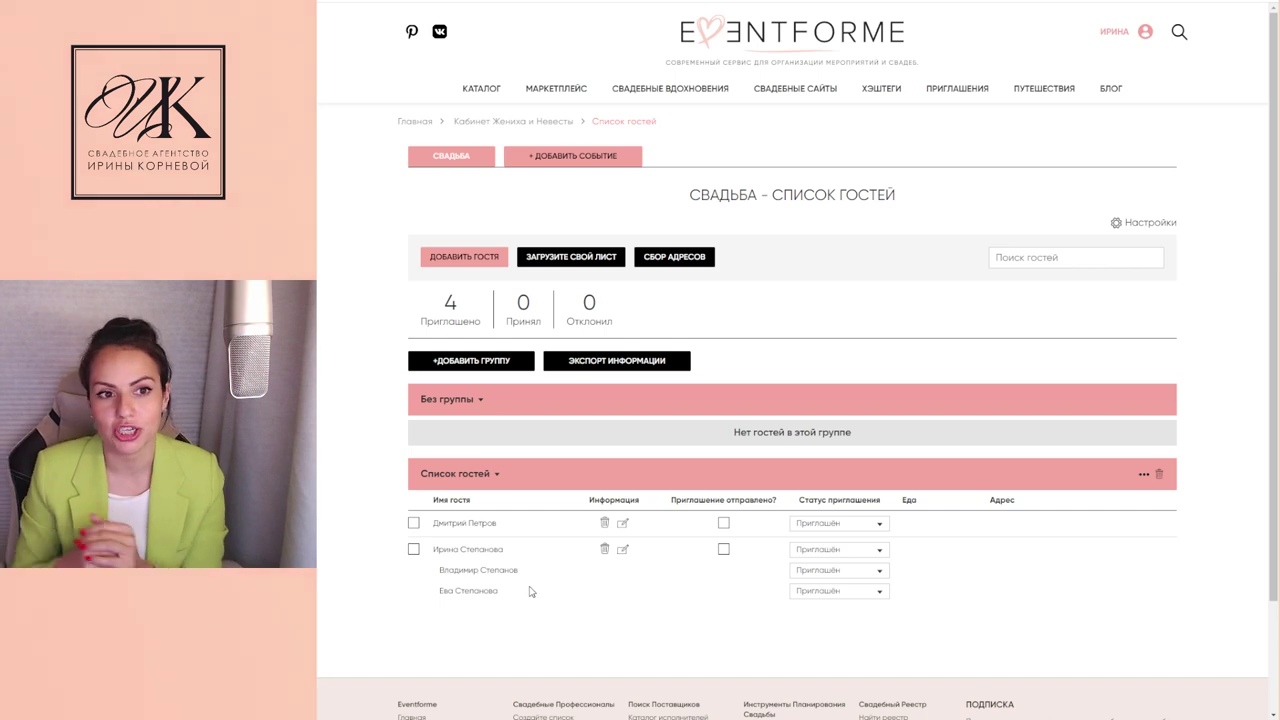
Step: Start a Сбор адресов email and add a cropped red-car photo to its message
click(676, 256)
scroll(629, 660, down, 2)
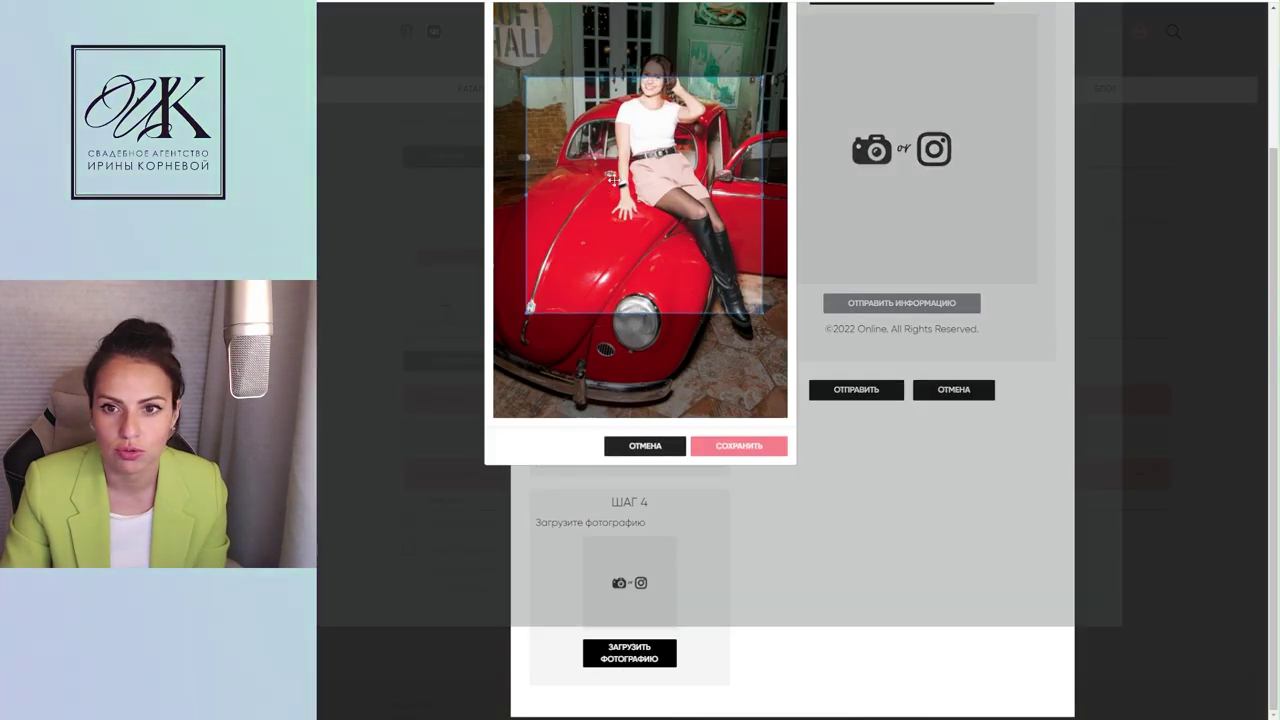
drag(615, 180, 609, 136)
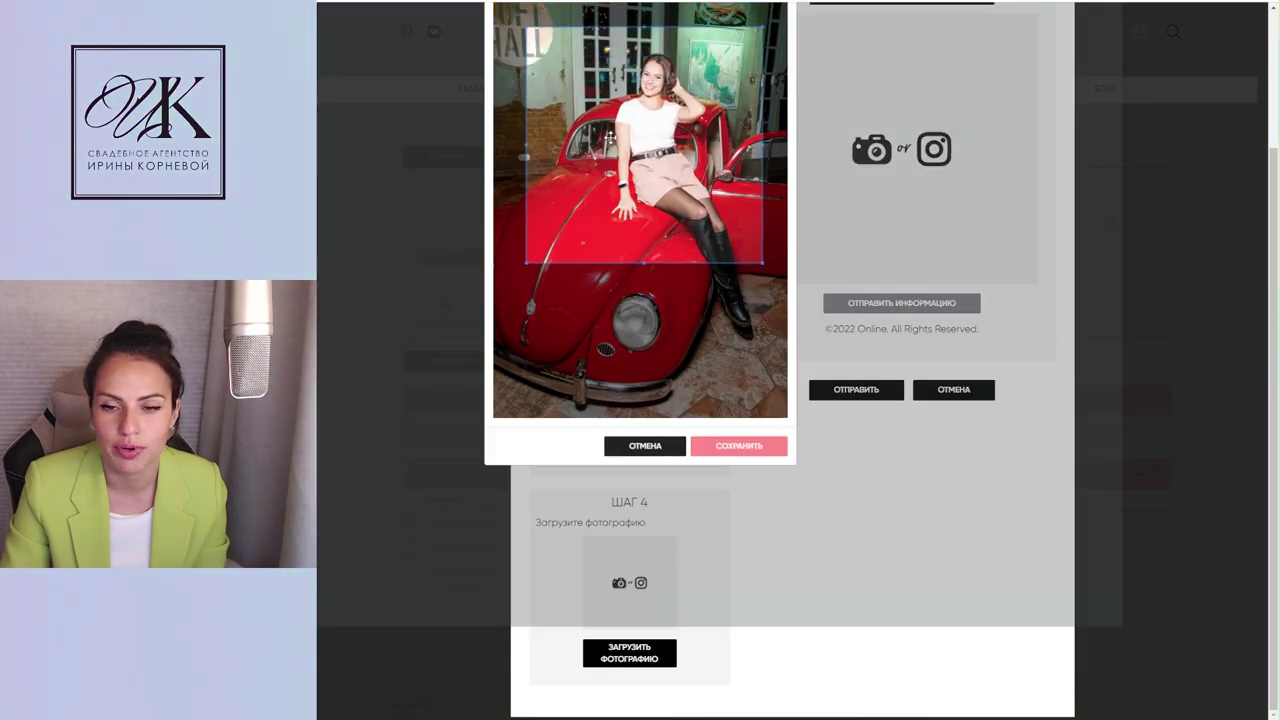
click(738, 445)
scroll(552, 148, up, 2)
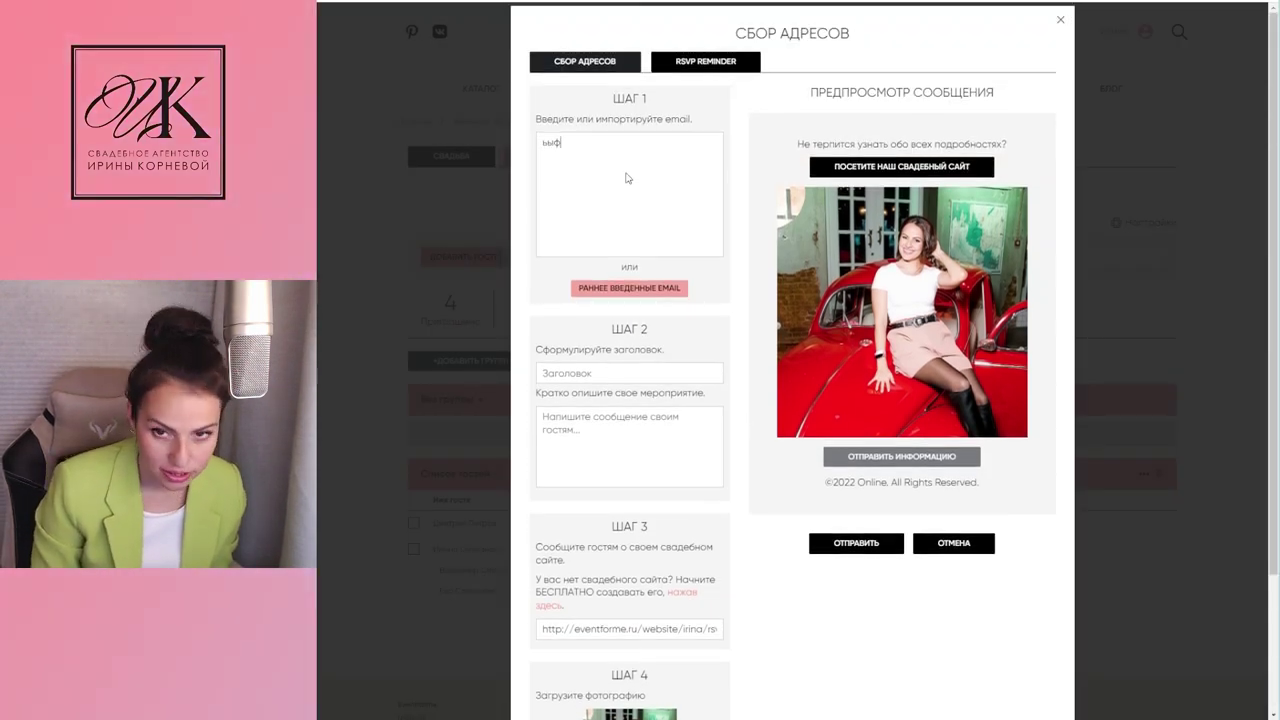
Step: Add the recipient, paste the invitation message, and title the email 'Приглашаю вас на свадьбу'
key(ctrl+v)
click(617, 371)
click(566, 452)
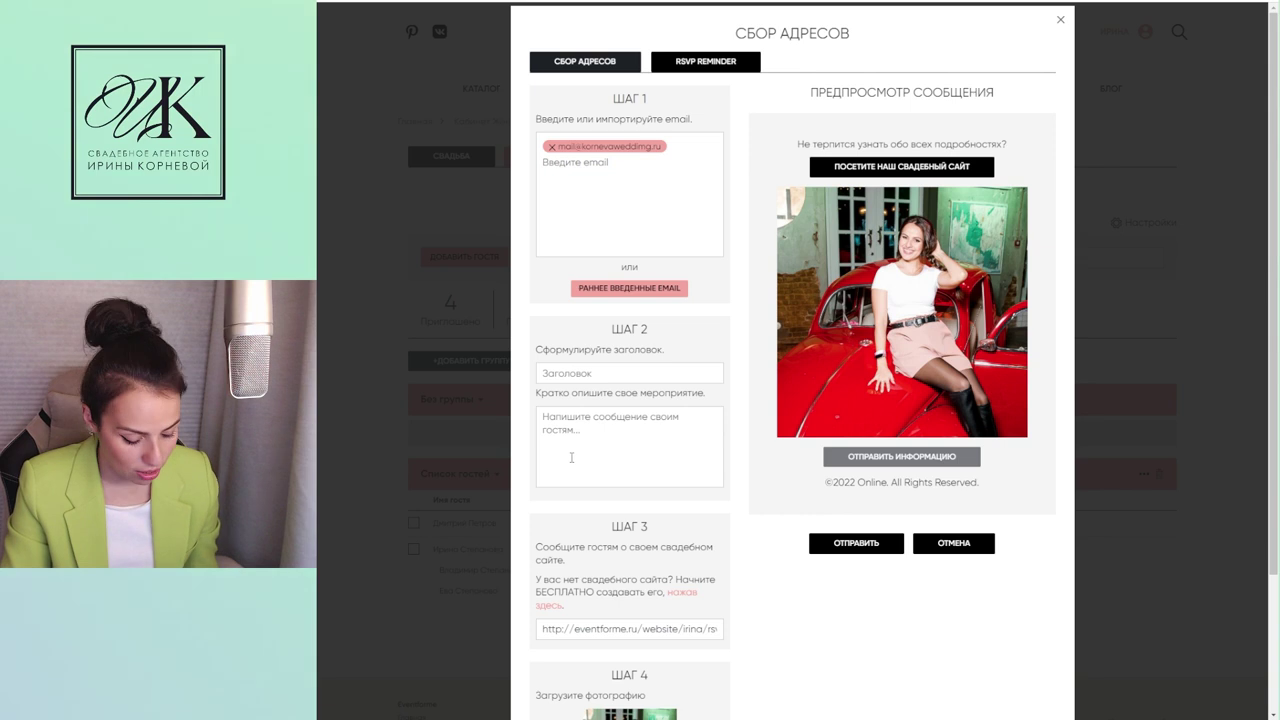
text(Приглашаю вас на свадьбу, пожалуйста, пройдите по ссылке на наш сайт и ответьте на вопросы по меню.)
drag(690, 415, 472, 394)
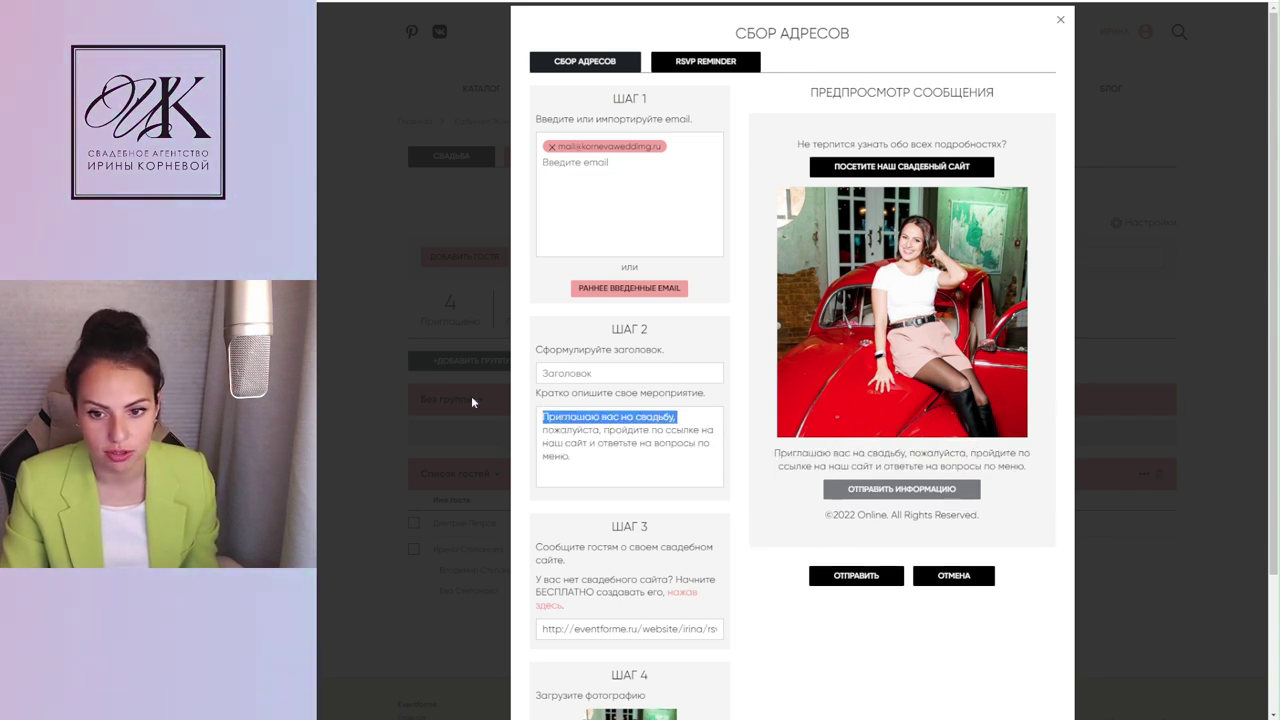
click(578, 436)
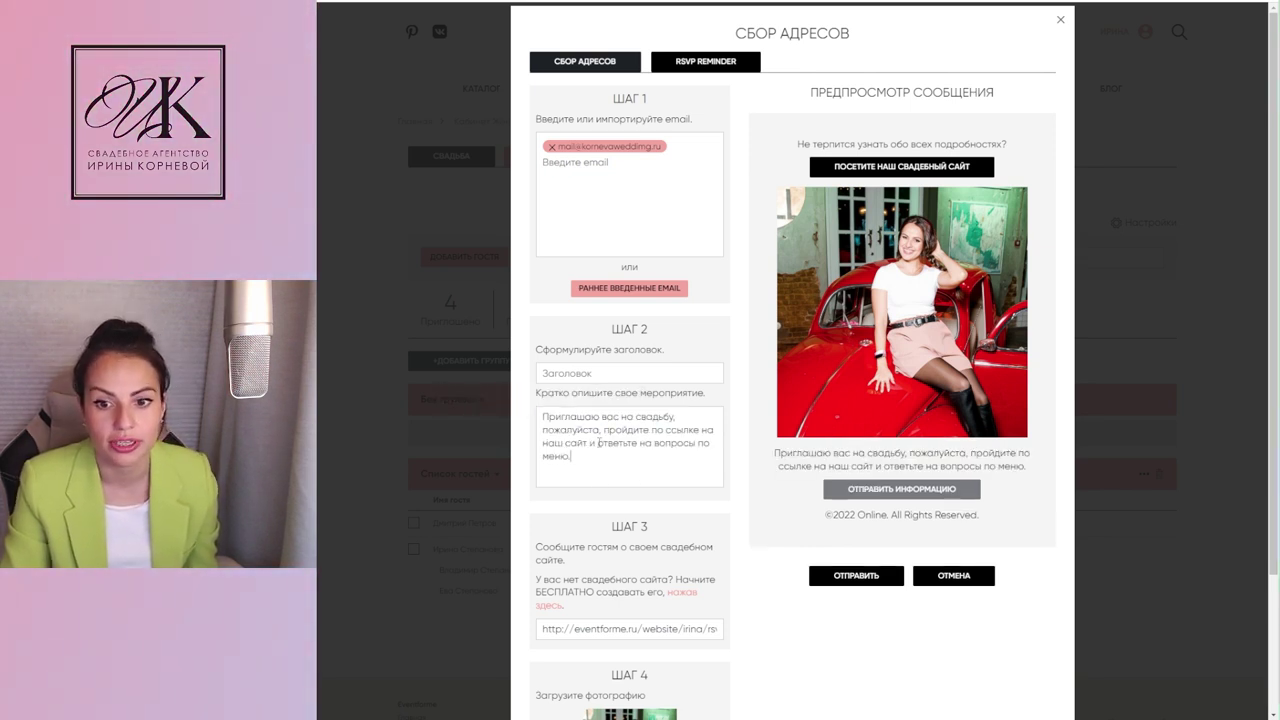
drag(544, 415, 675, 415)
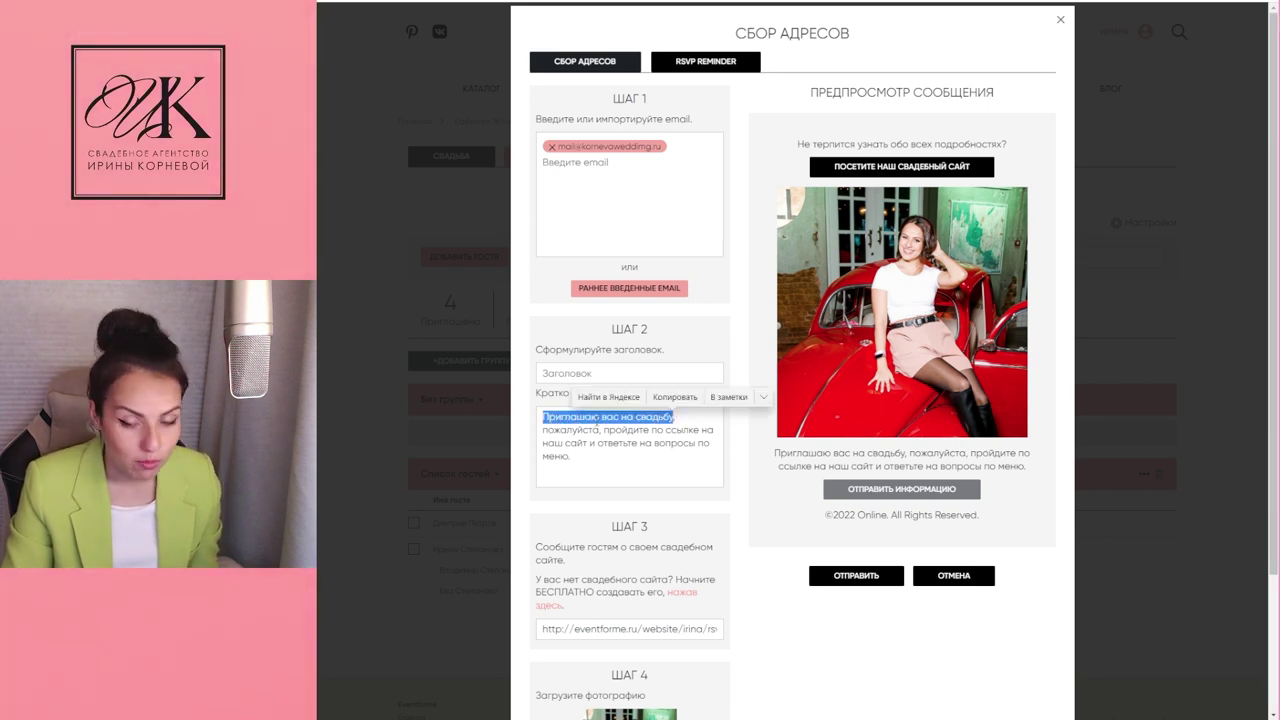
key(ctrl+c)
click(600, 373)
key(ctrl+v)
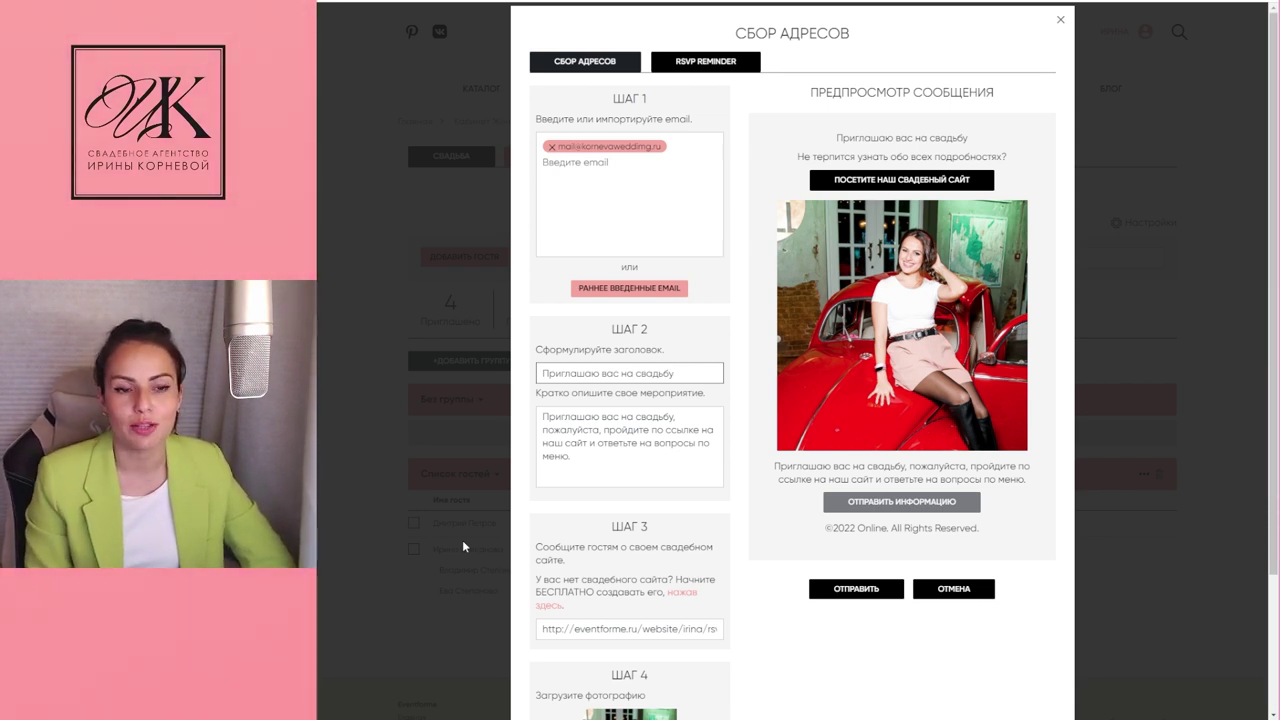
Step: Check the wedding-site link in the message and send the email
scroll(597, 580, down, 1)
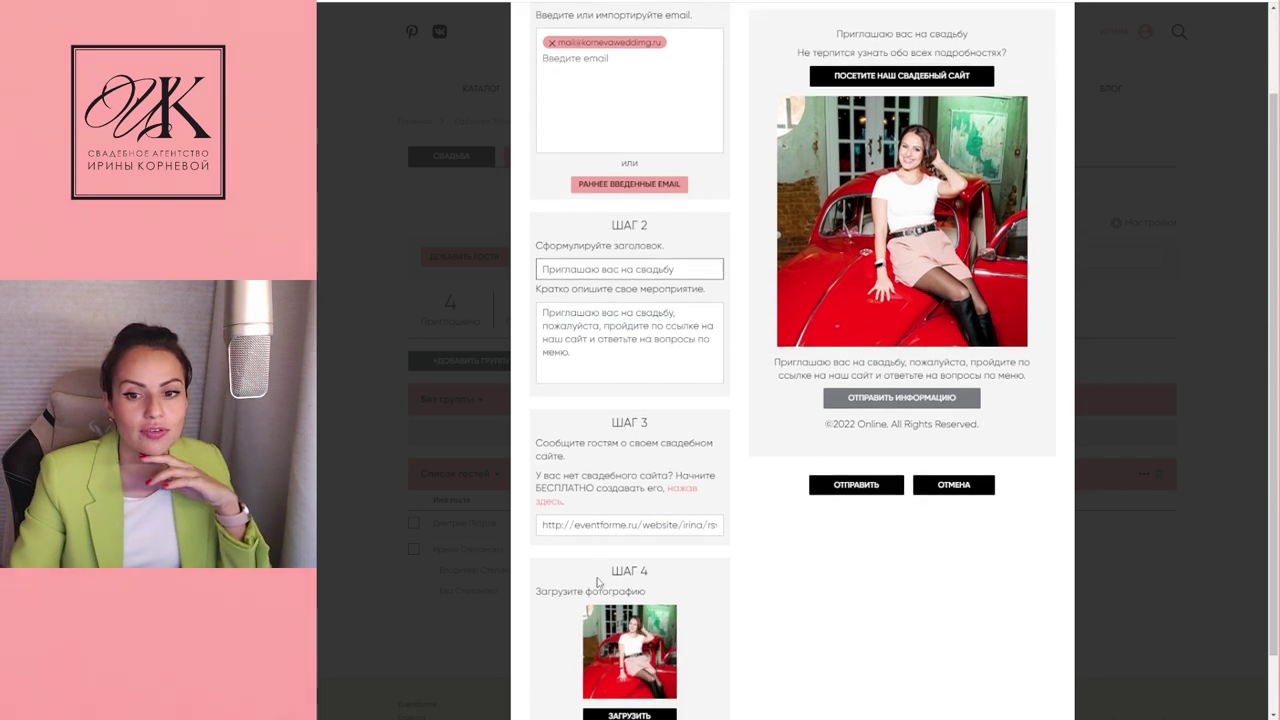
scroll(598, 579, down, 1)
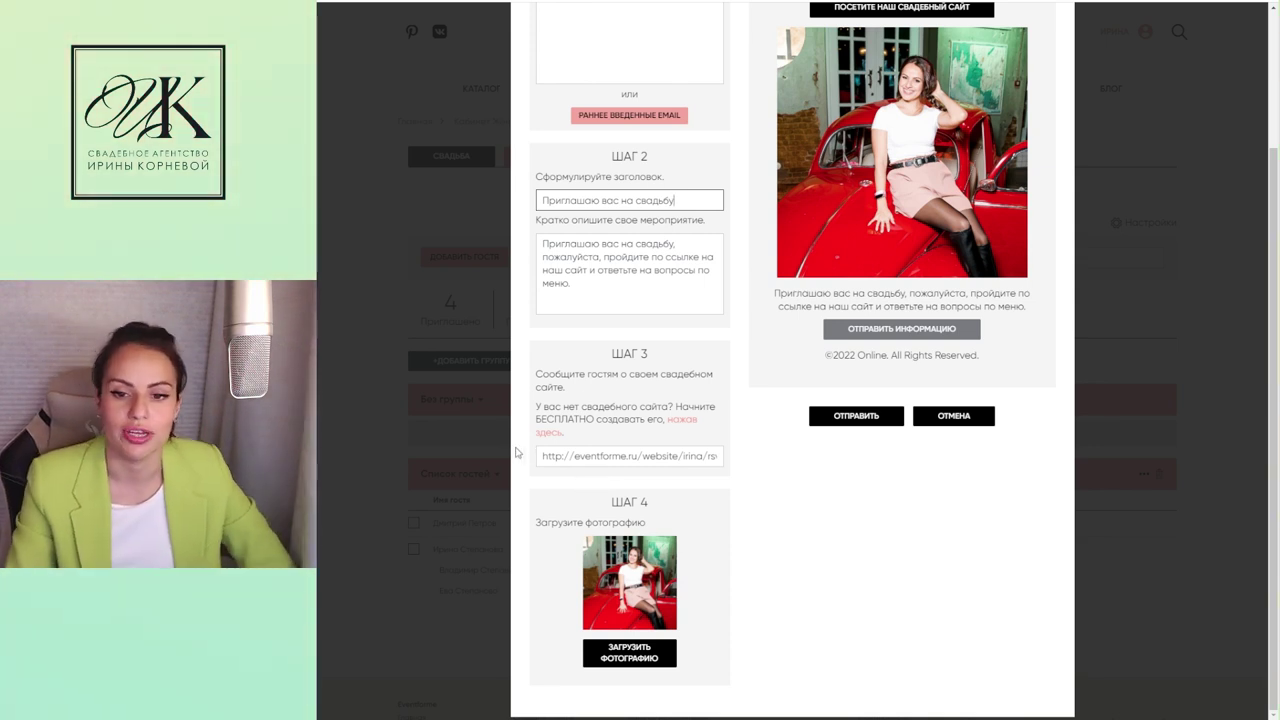
drag(539, 456, 722, 477)
click(812, 591)
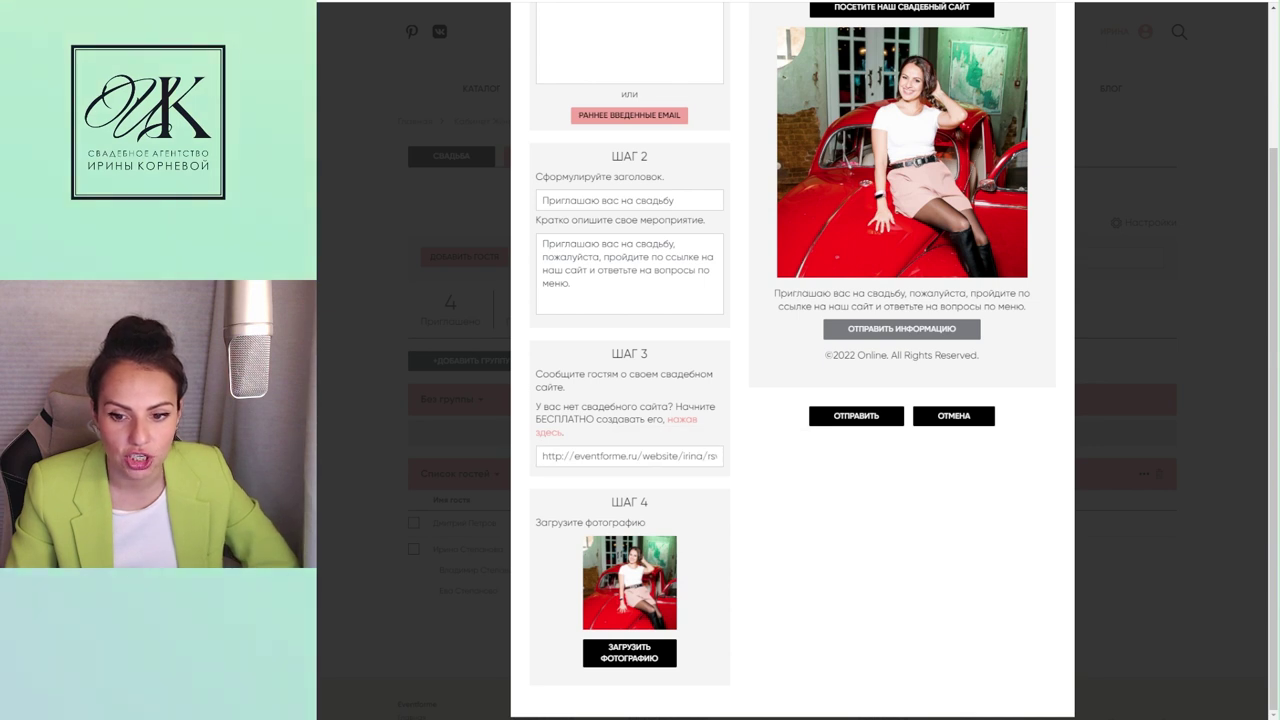
scroll(842, 369, up, 3)
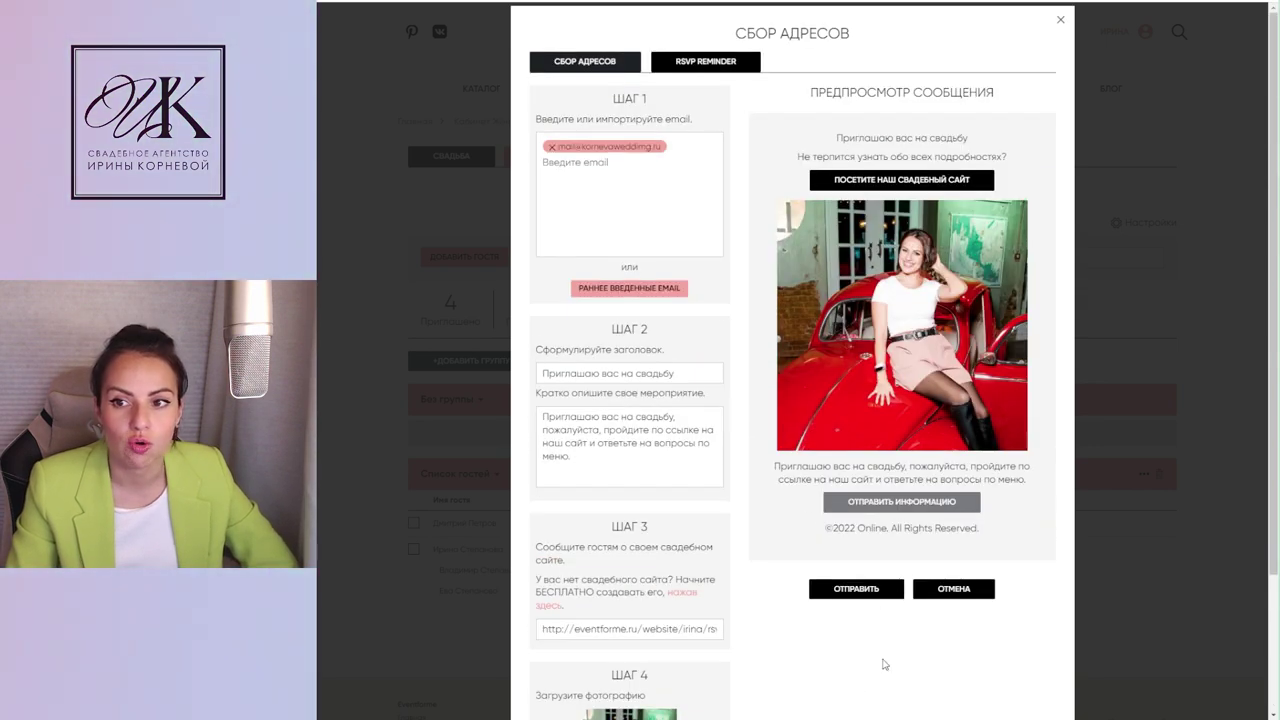
click(850, 590)
scroll(826, 611, down, 2)
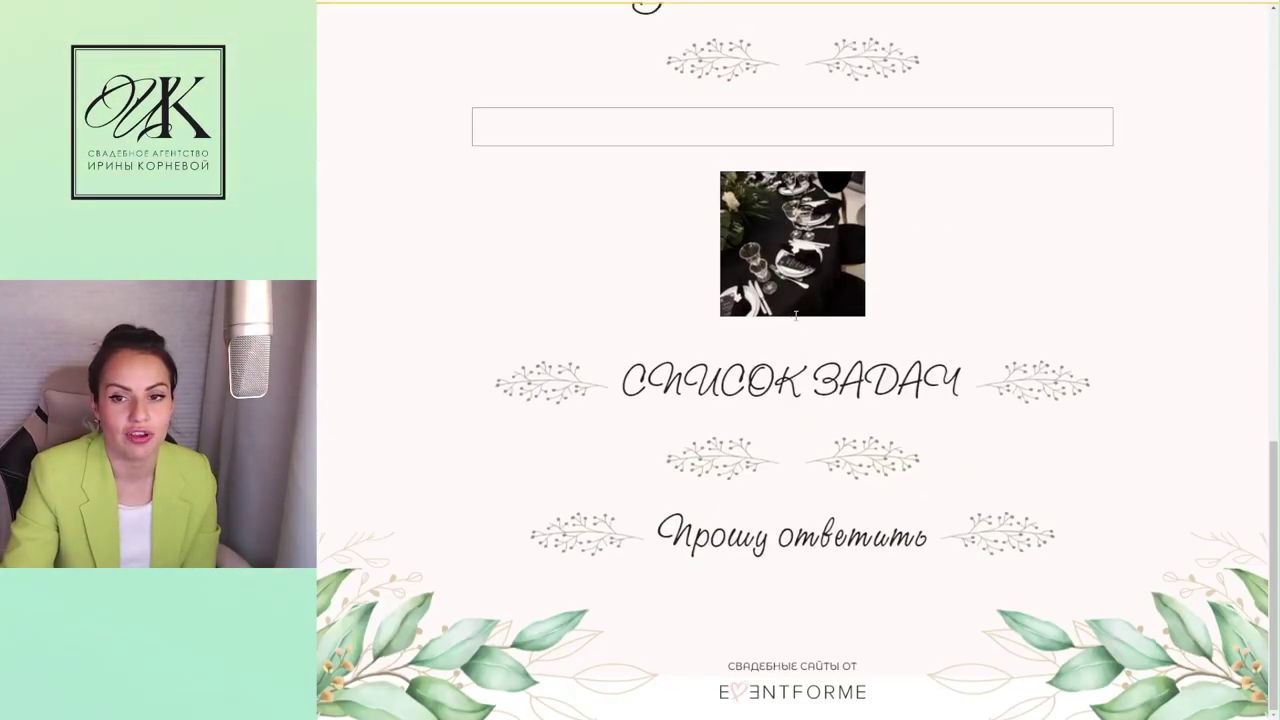
Step: Scroll down the wedding site to the 'Прошу ответить' RSVP form
scroll(352, 296, down, 2)
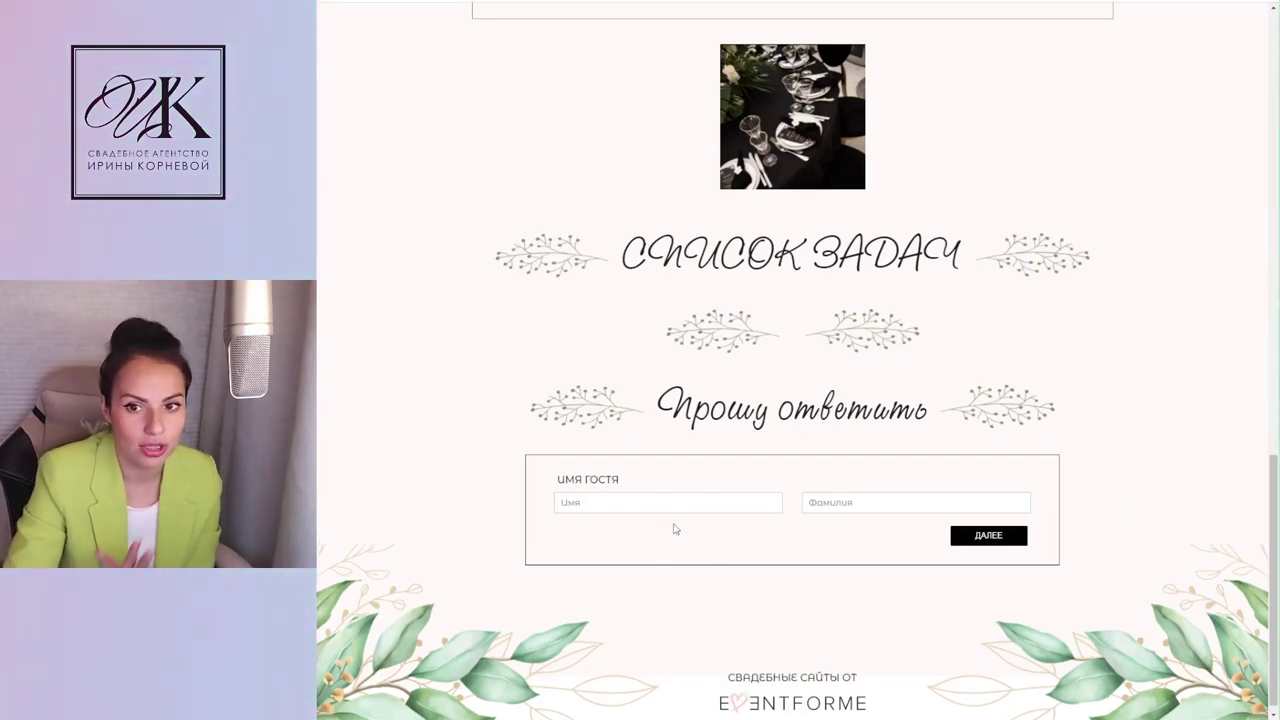
Step: Enter the guest's first name in Имя and surname in Фамилия on the RSVP form
scroll(697, 587, up, 5)
scroll(536, 349, down, 5)
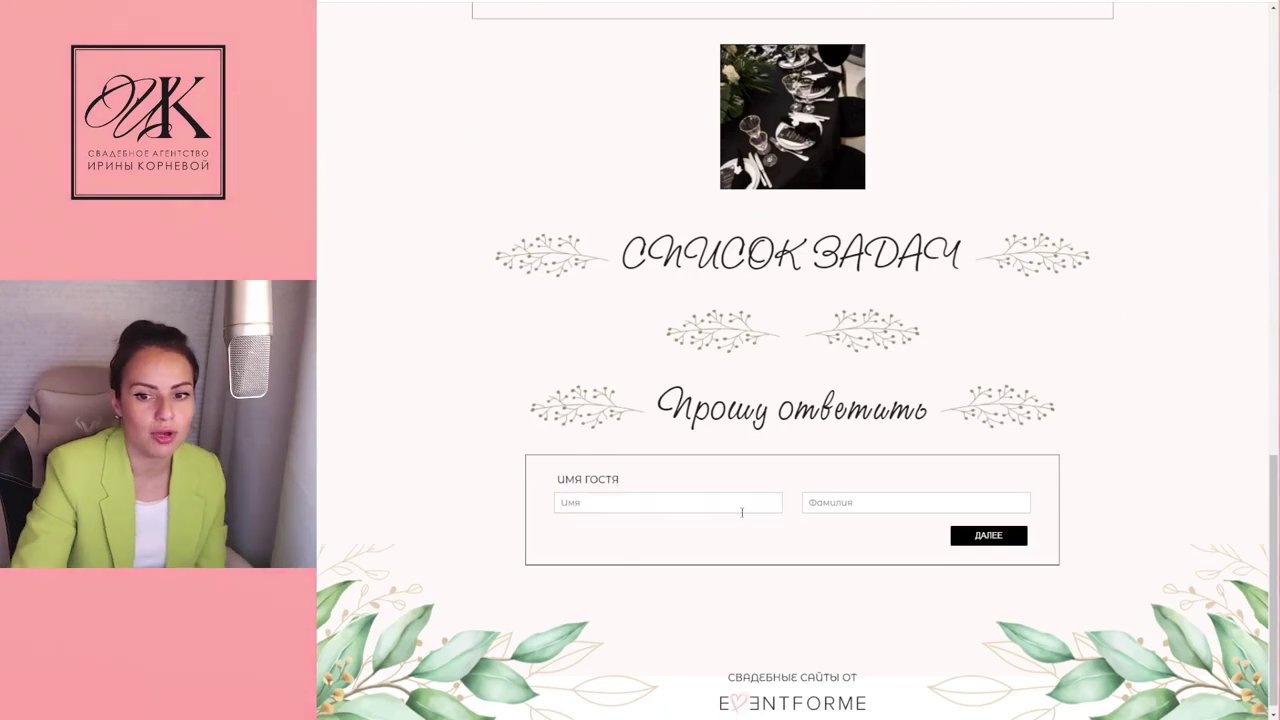
click(586, 505)
click(850, 510)
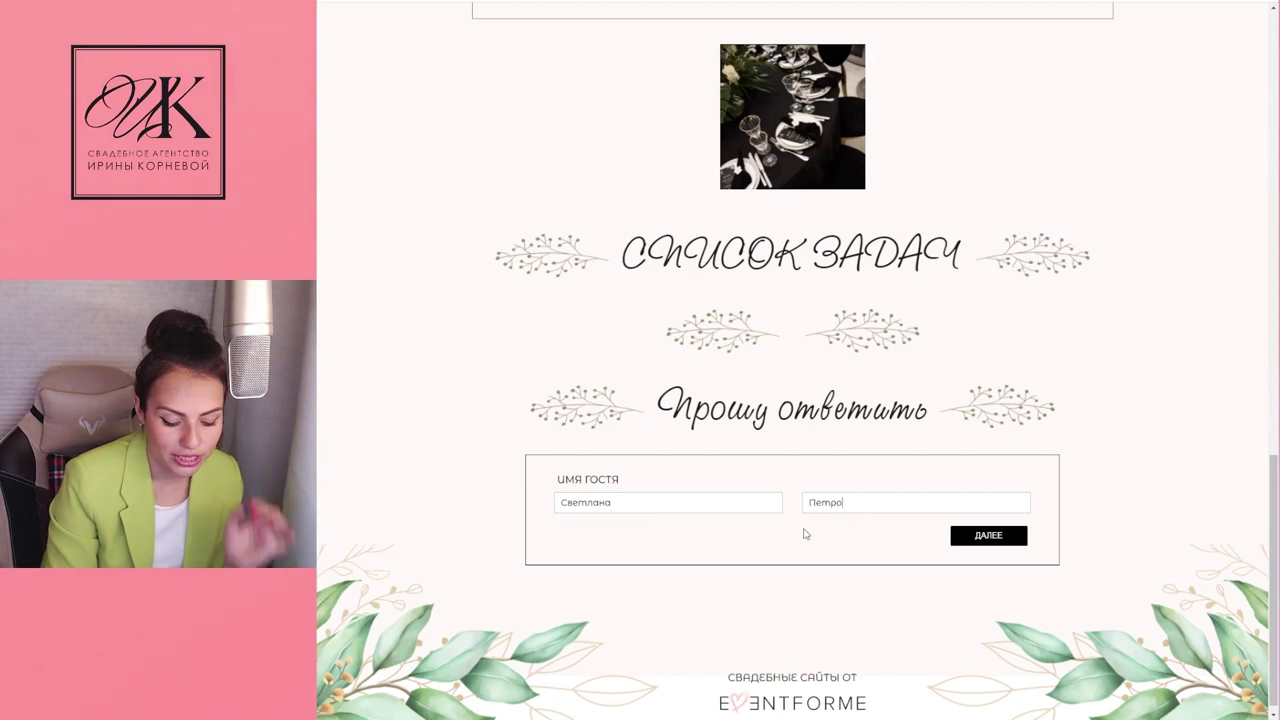